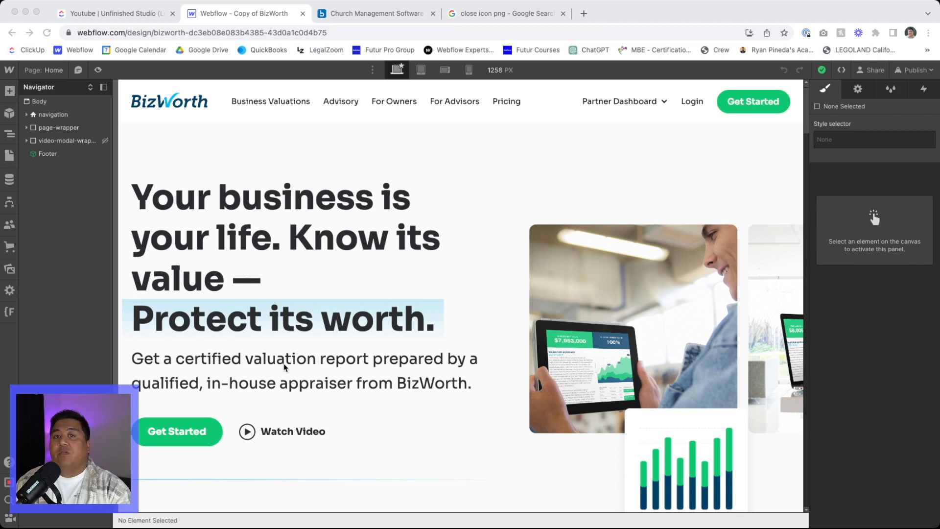
Step: Load bizworth.com in place of the church management software site and close the close-icon image search
left_click(373, 14)
left_click(371, 30)
type("b")
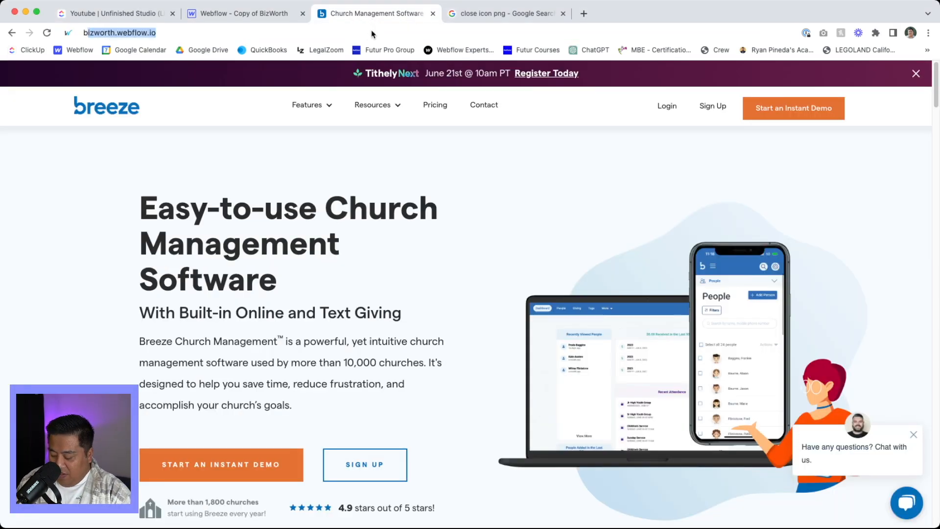
type("izworth.com")
key("Return")
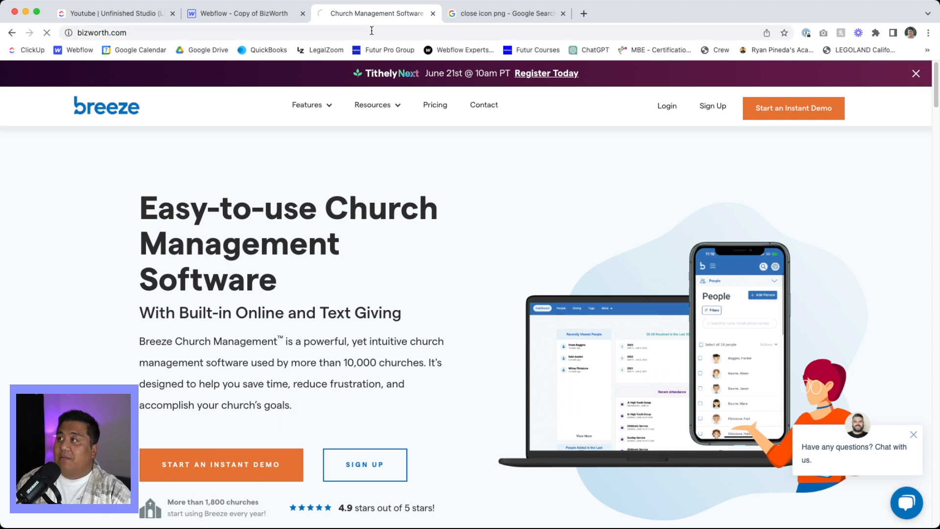
left_click(519, 14)
left_click(563, 14)
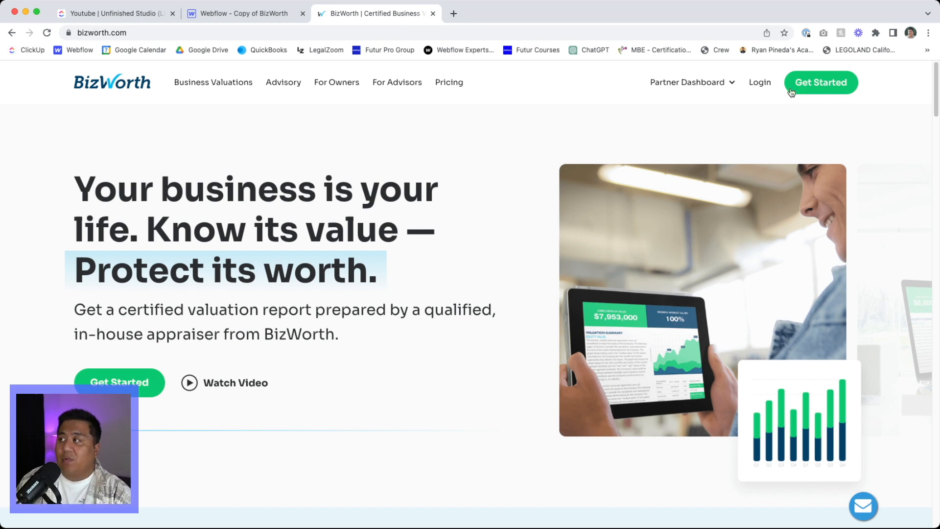
Step: View the live BizWorth site's Get Started page and close that site
left_click(816, 83)
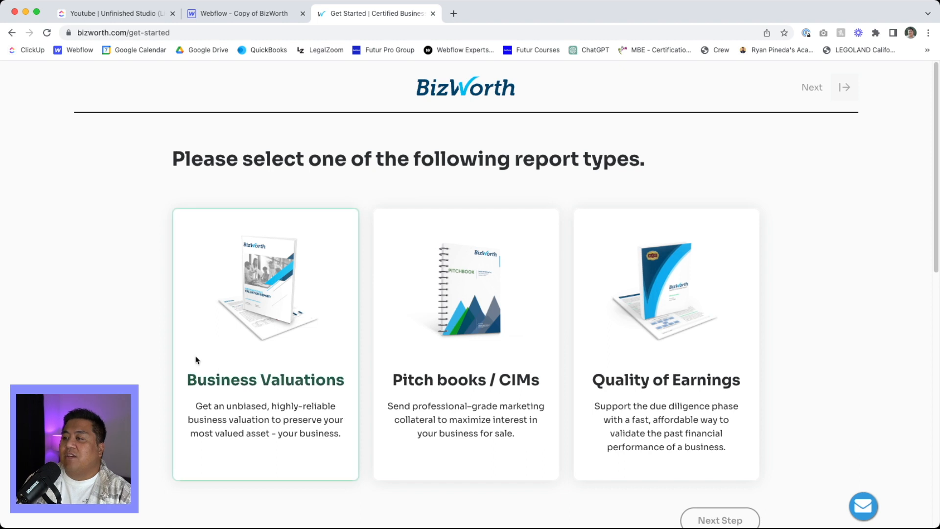
left_click(433, 14)
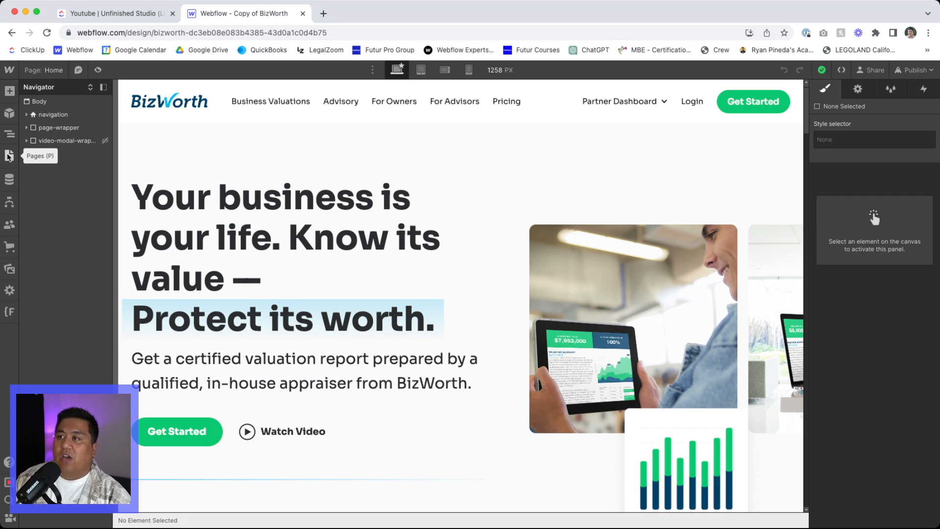
Step: Open the Home page's settings and review its SEO title tag, meta description and title length guidance
left_click(9, 156)
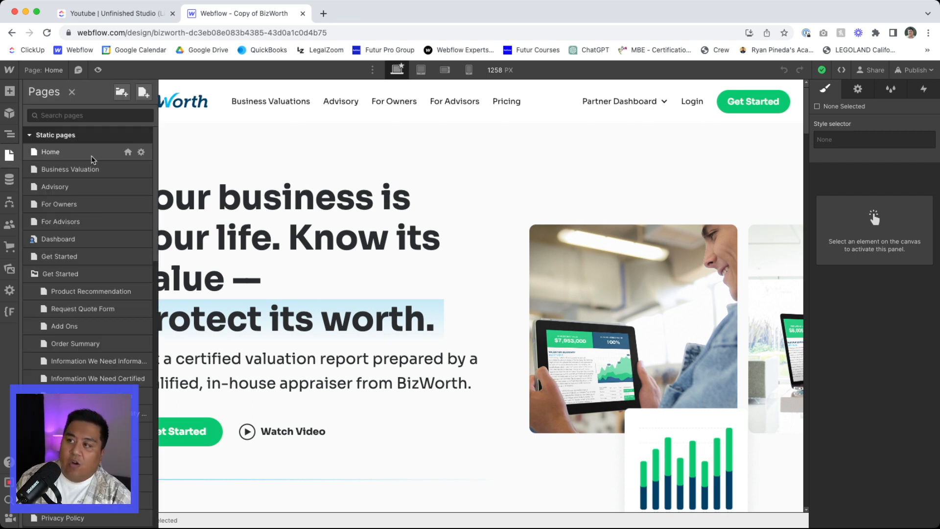
left_click(141, 152)
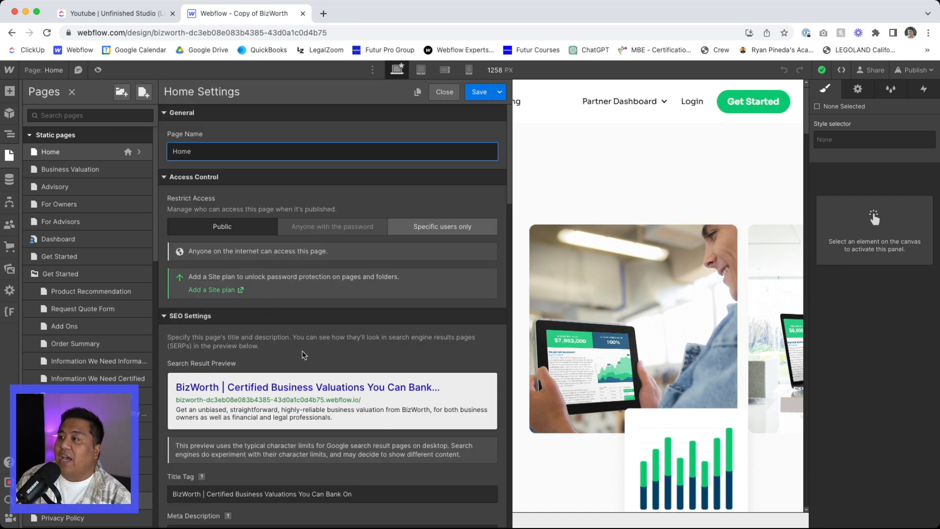
scroll(264, 335, "down", 3)
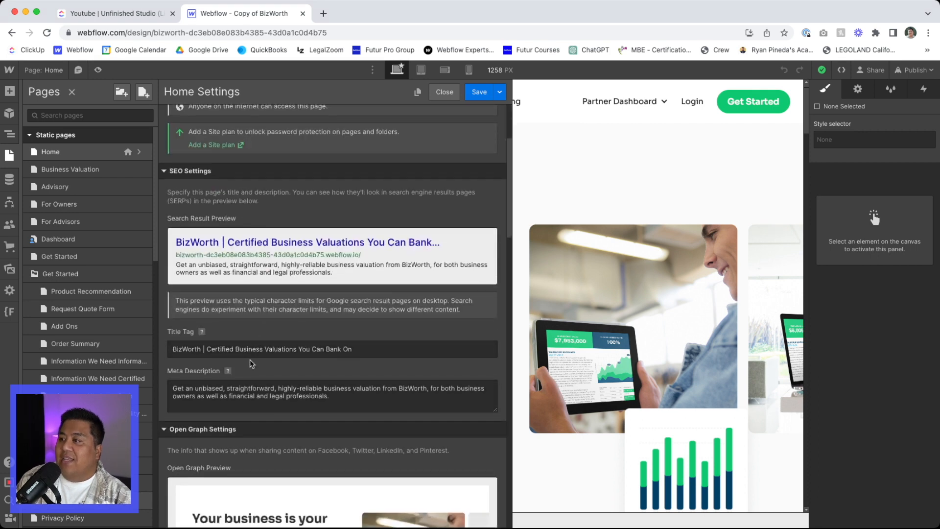
scroll(249, 349, "up", 1)
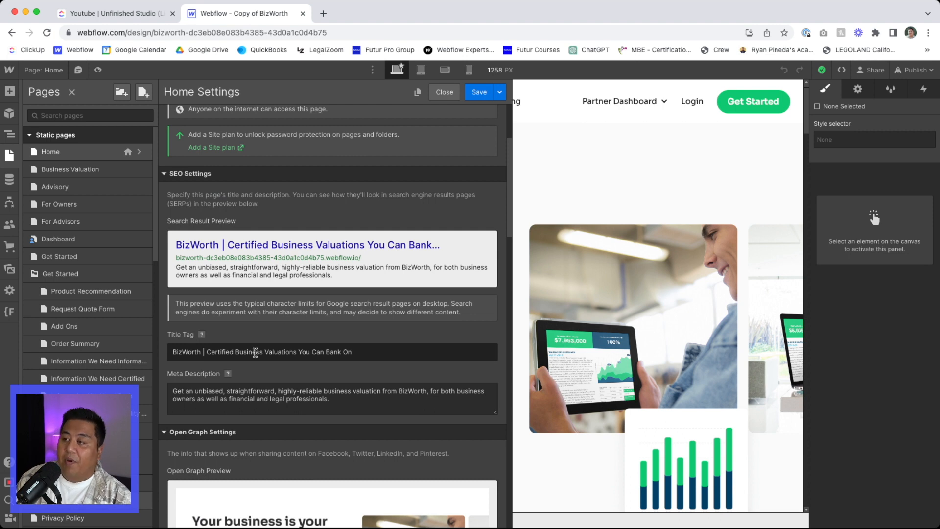
mouse_move(203, 335)
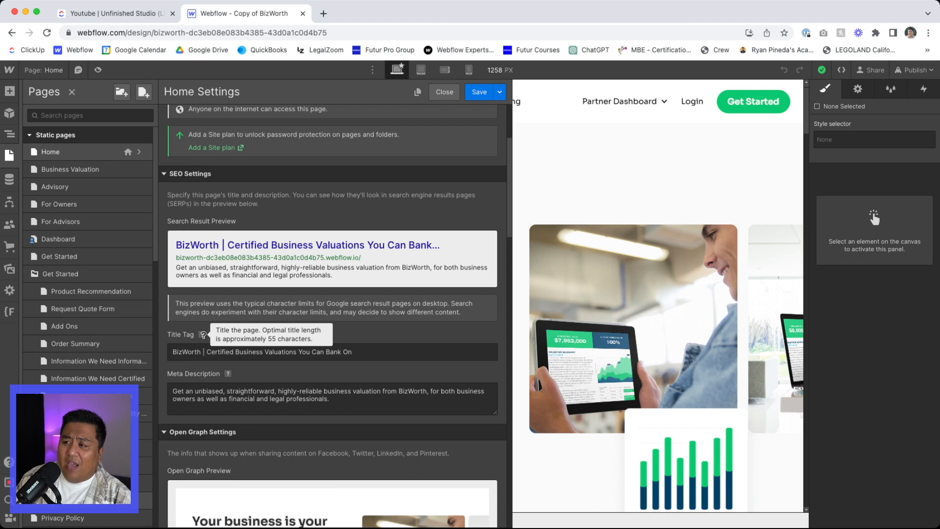
scroll(237, 353, "up", 3)
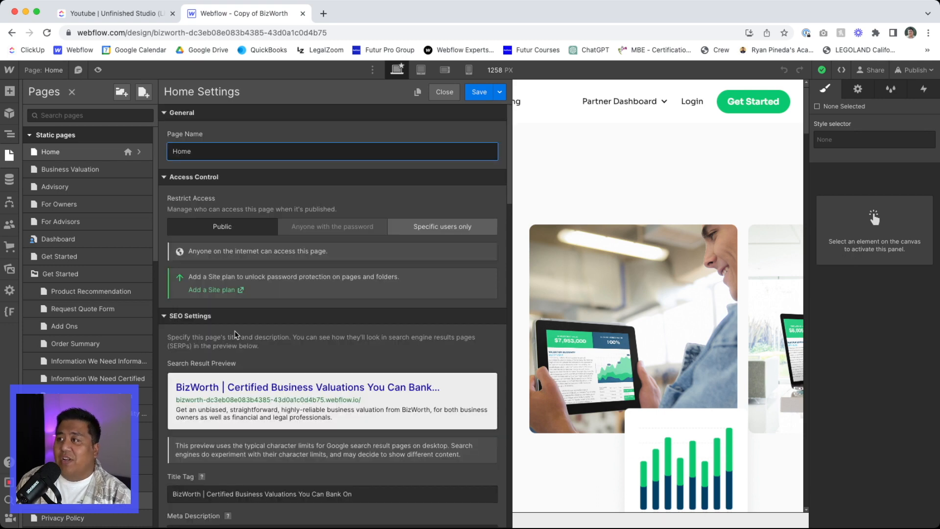
Step: Switch to the settings of the Business Valuation page and inspect its slug
left_click(442, 94)
left_click(140, 170)
left_click(193, 230)
triple_click(193, 230)
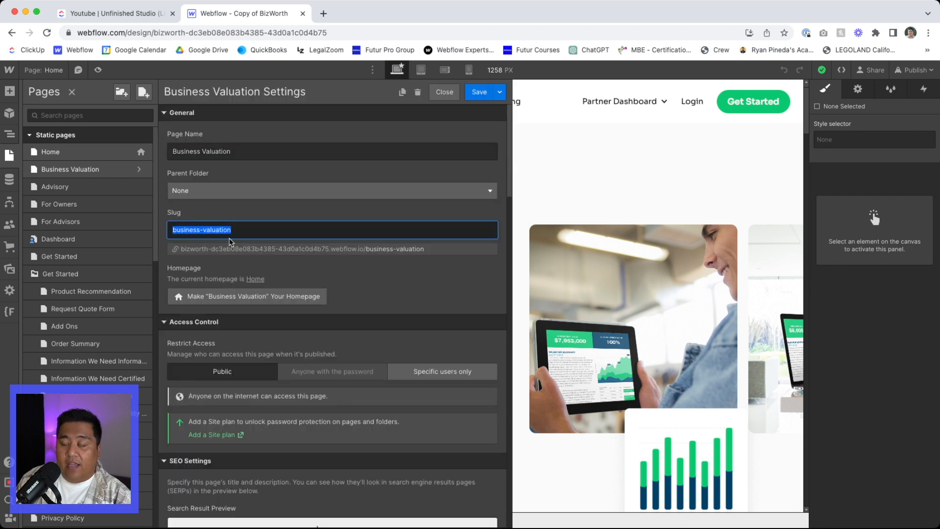
left_click(255, 231)
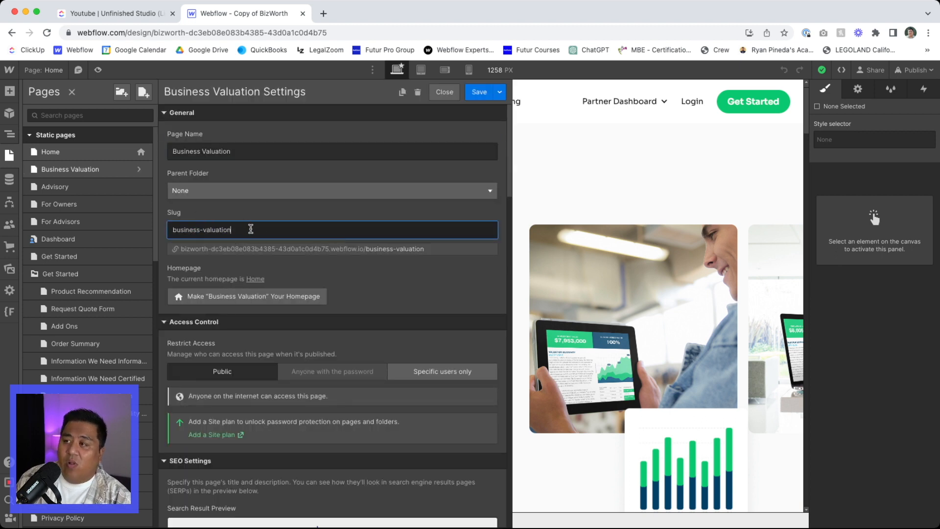
Step: Inspect the Business Valuation page's name and available parent folders, and close its settings without changes
triple_click(241, 151)
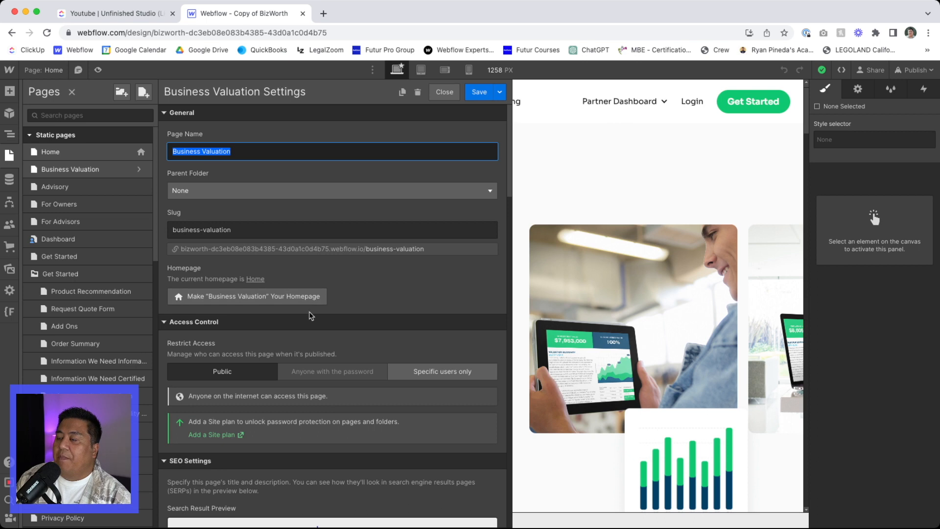
left_click(234, 191)
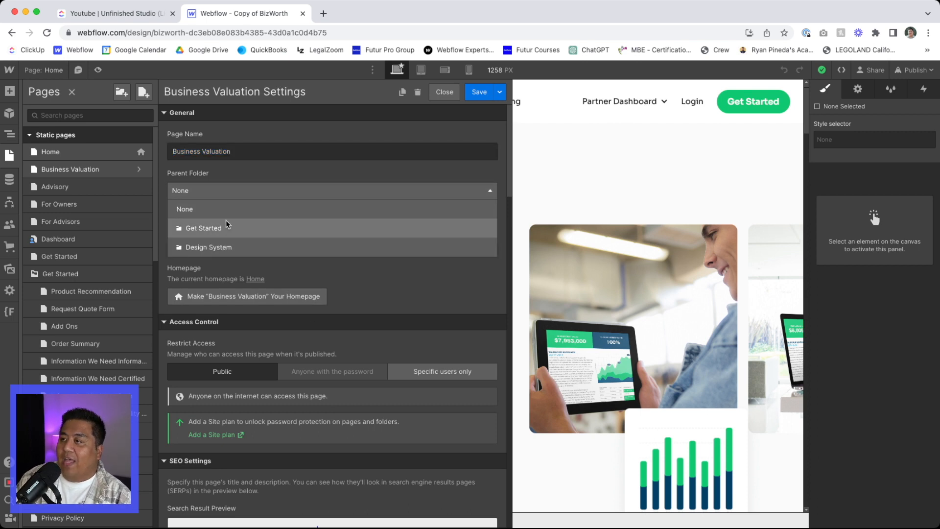
left_click(227, 172)
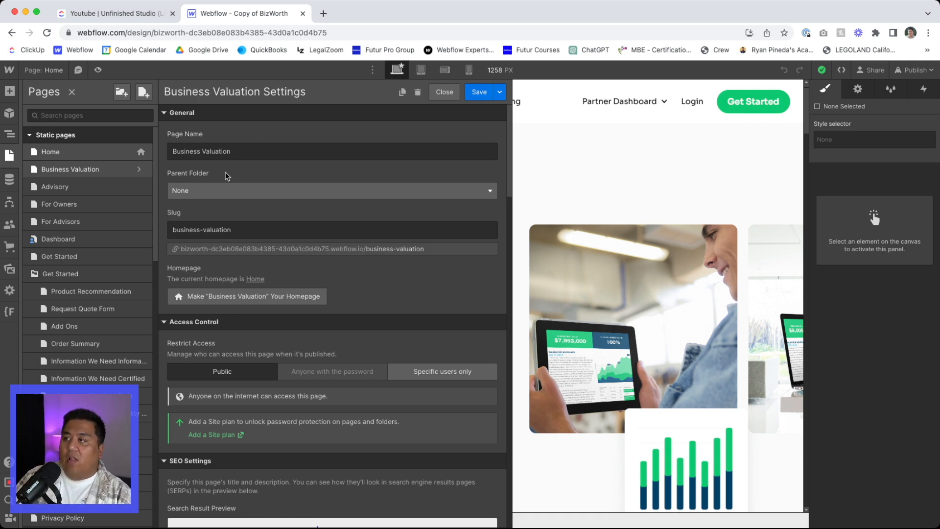
left_click(446, 93)
Step: Reopen the Home page's settings and compare the title tag and its length guidance with the search result preview
left_click(140, 151)
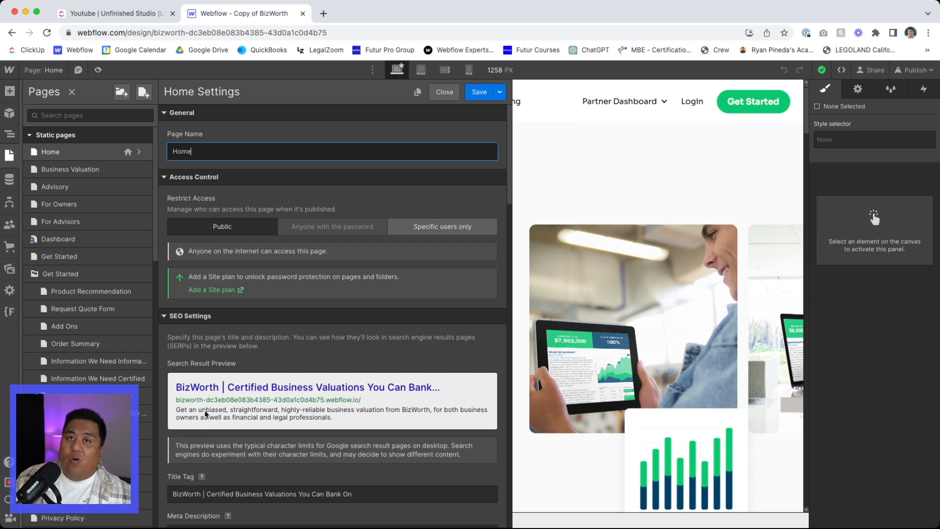
scroll(216, 416, "down", 5)
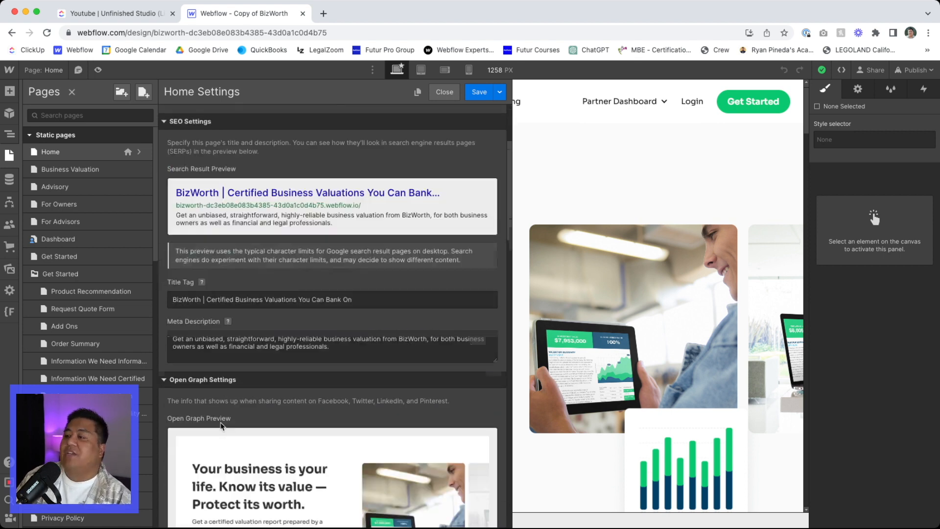
left_click(216, 300)
mouse_move(202, 284)
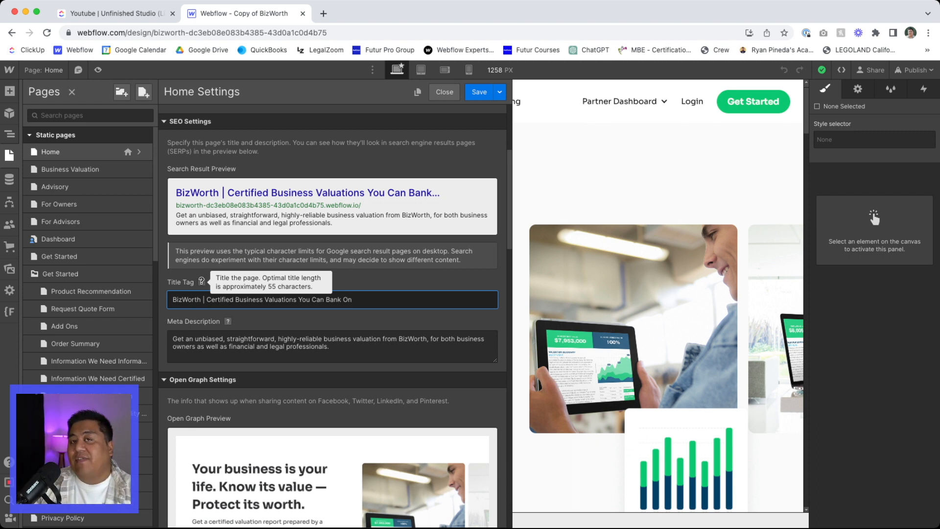
left_click(176, 194)
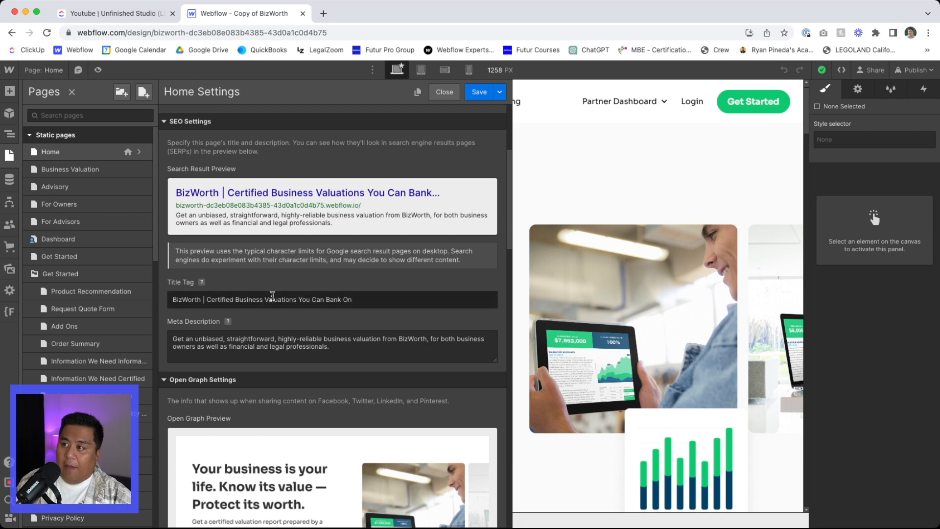
Step: Try appending the filler text "sjhaso;figjs;aodi" to the Home page's meta description and remove it again
left_click(345, 347)
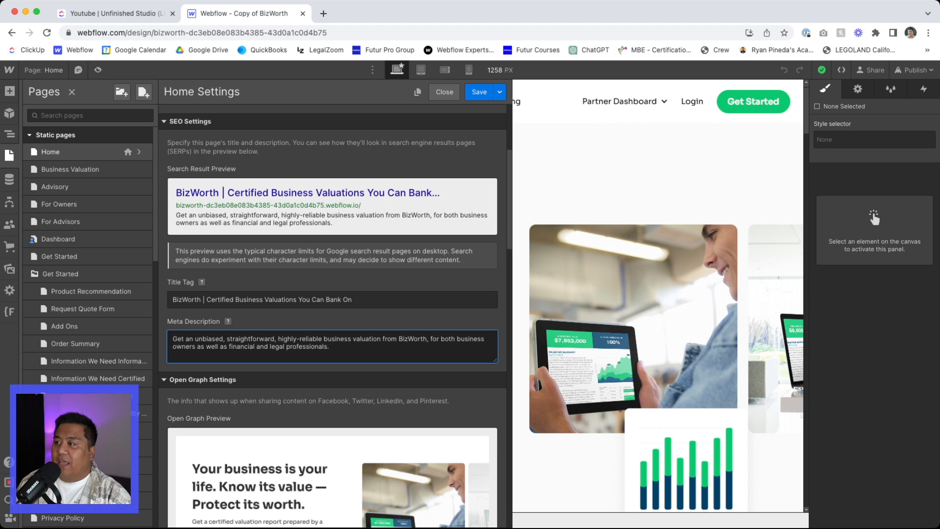
type("sjhaso;figjs;aodi")
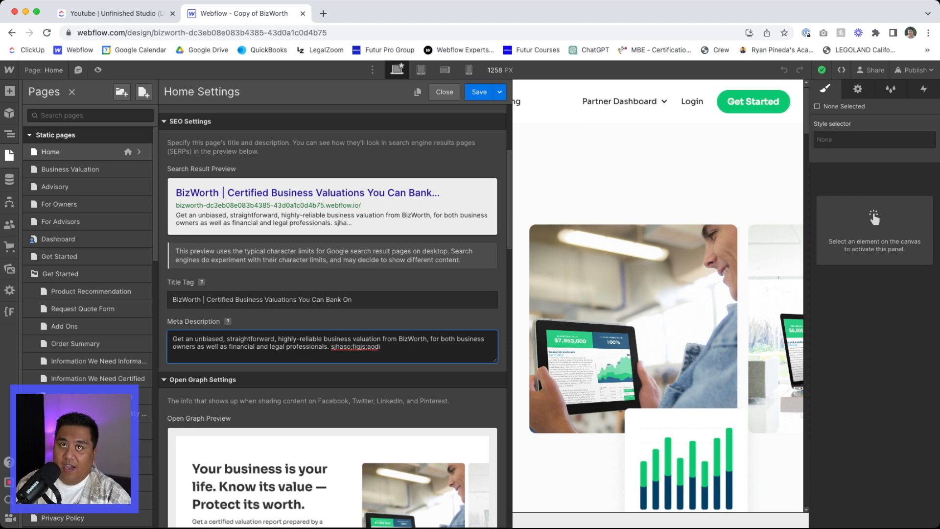
left_click_drag(385, 347, 331, 347)
key("BackSpace")
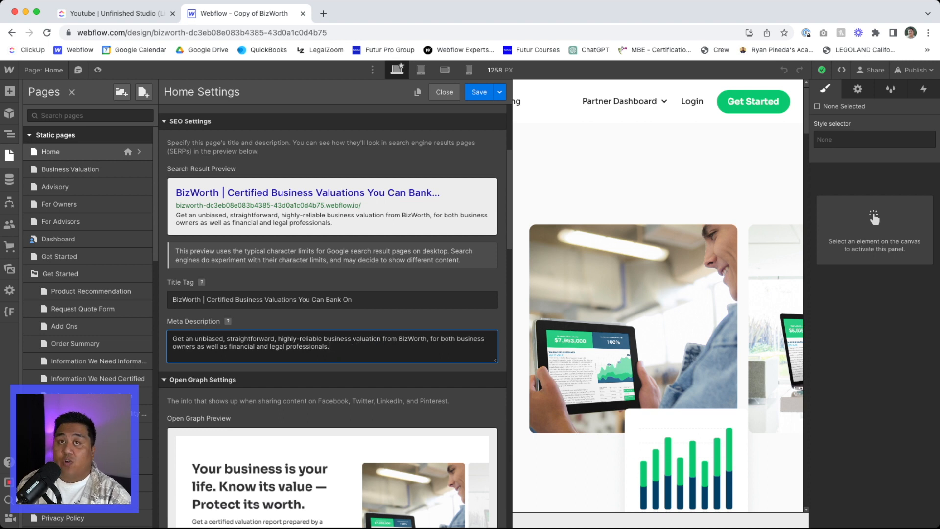
Step: Examine the Home page's Open Graph preview and its option to reuse the SEO title tag
scroll(262, 394, "down", 2)
mouse_move(229, 223)
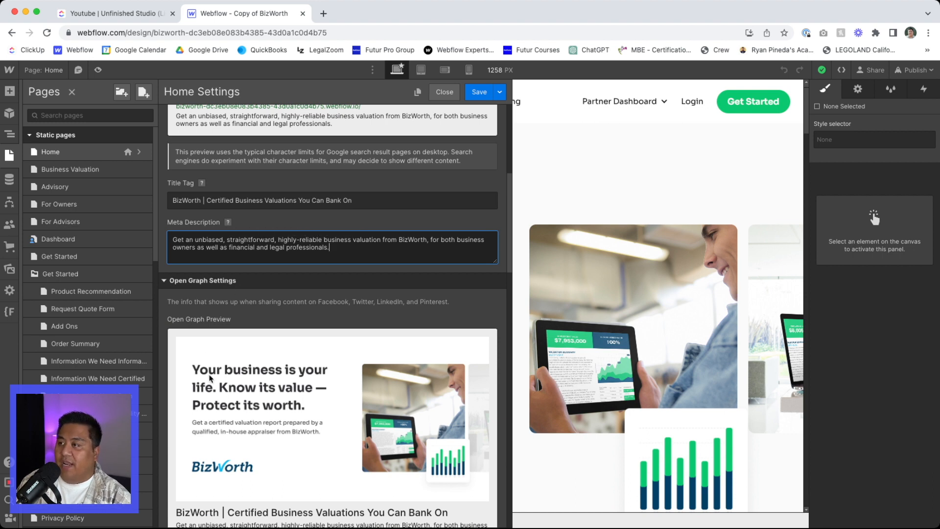
scroll(201, 333, "down", 2)
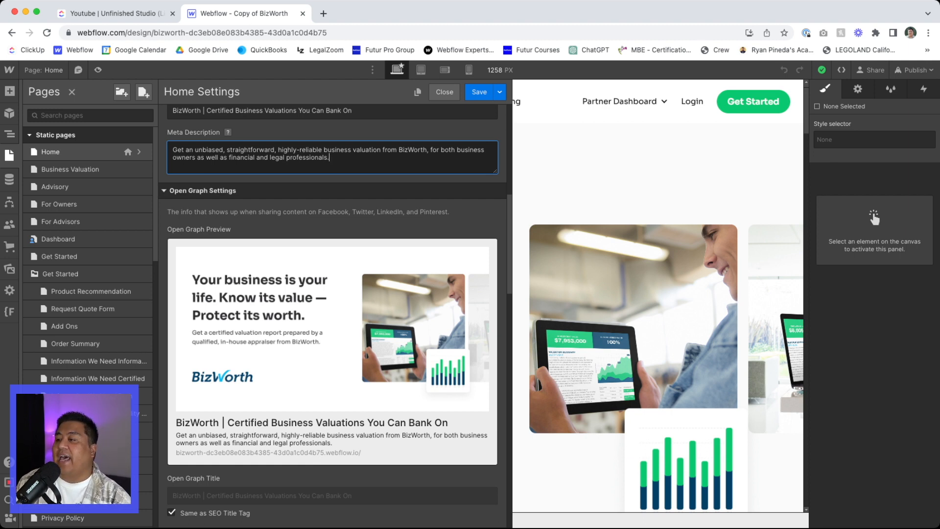
scroll(308, 440, "down", 5)
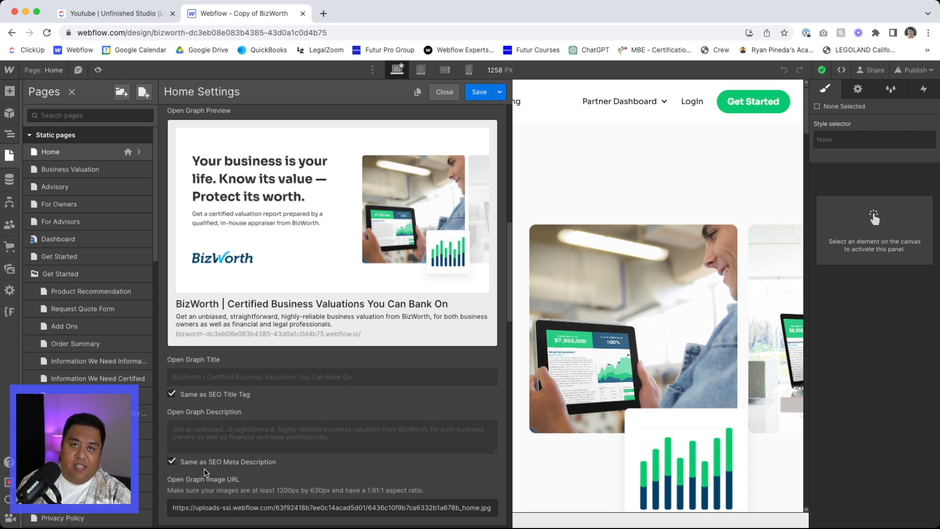
left_click(171, 394)
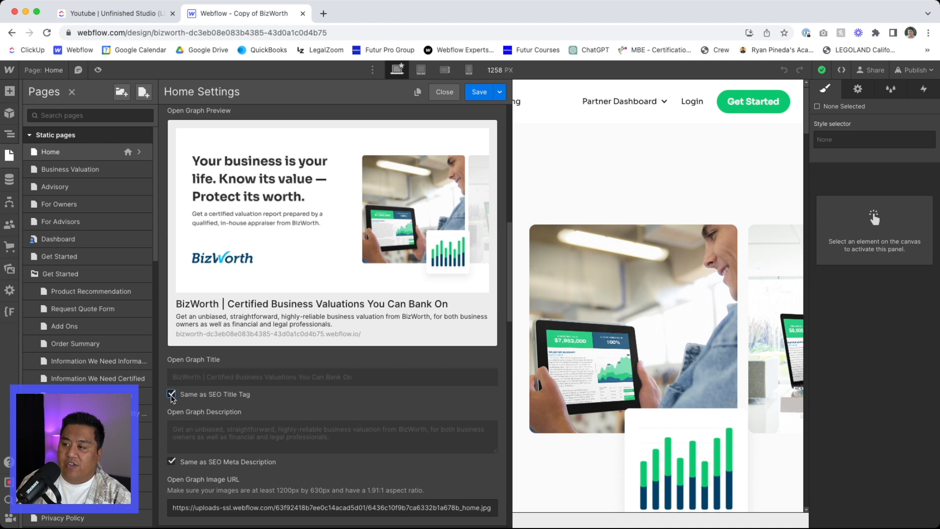
left_click(172, 394)
Step: Examine the Home page's Open Graph image URL and the recommended image dimensions
scroll(208, 429, "down", 3)
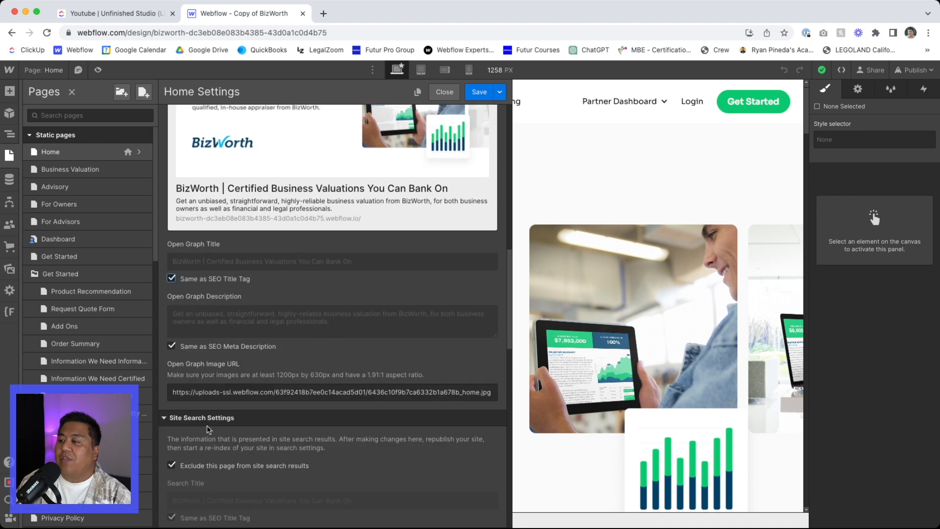
triple_click(206, 391)
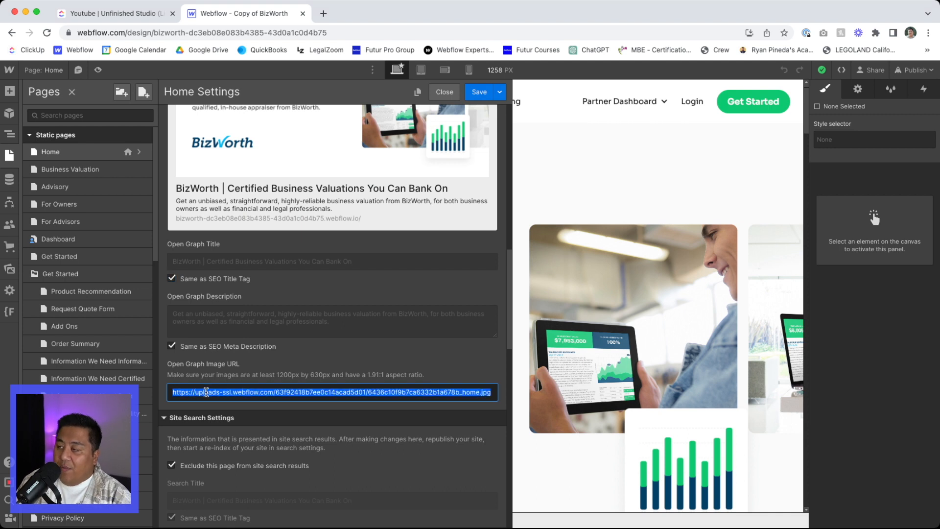
scroll(215, 416, "up", 3)
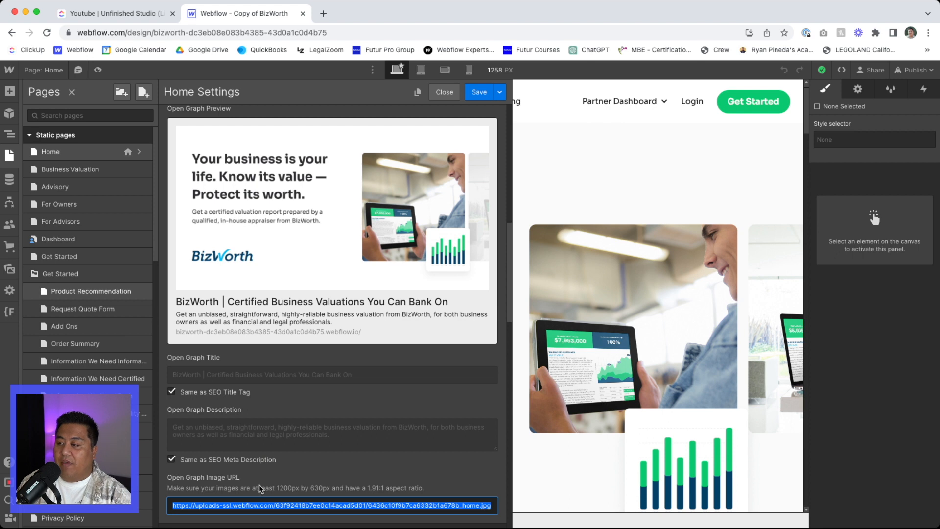
left_click_drag(277, 489, 329, 490)
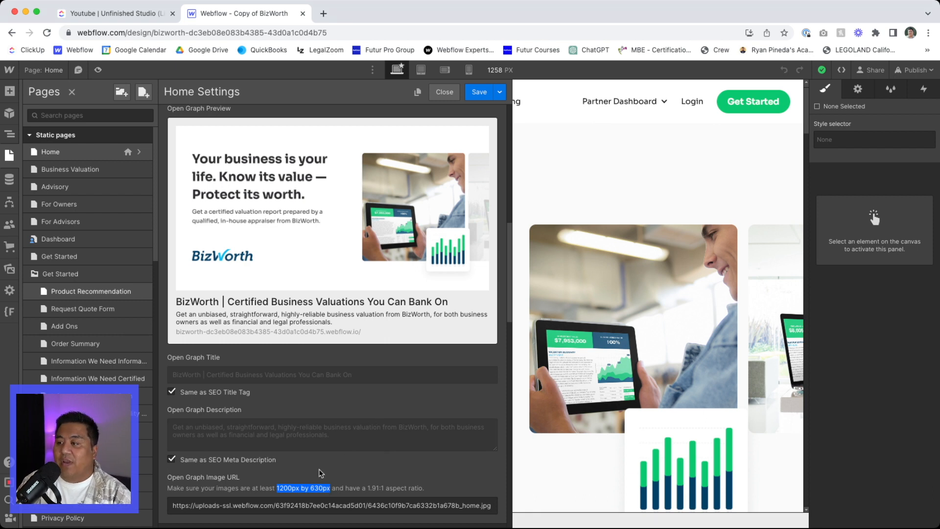
left_click(302, 505)
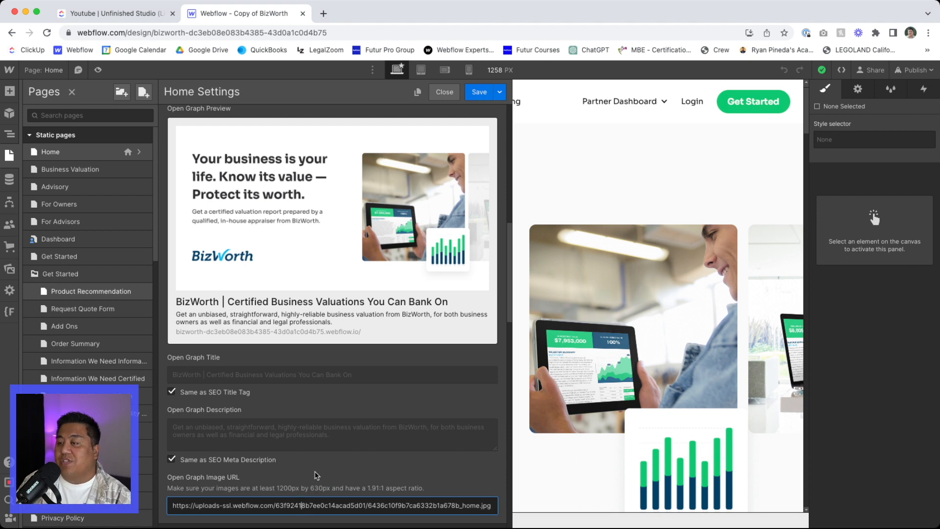
Step: Open the site's assets in the expanded view and show the OG Images folder
left_click(9, 271)
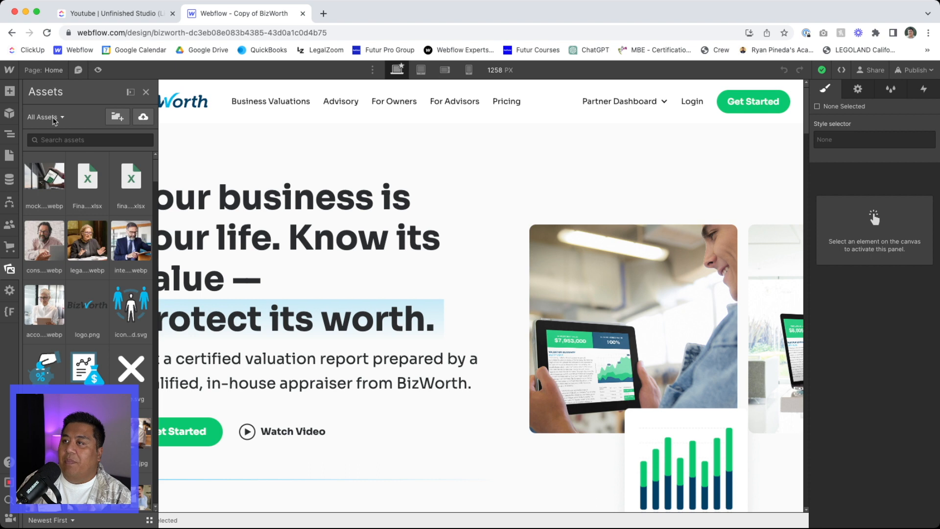
left_click(130, 92)
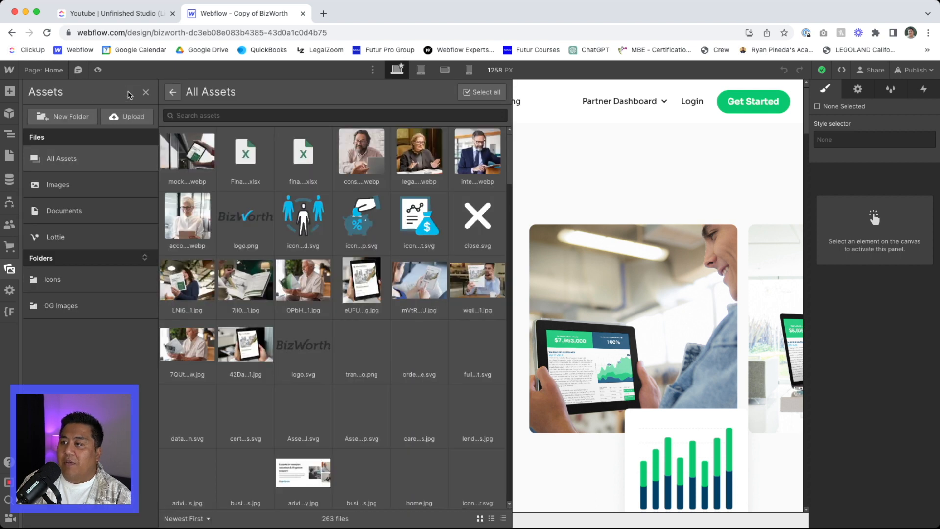
left_click(97, 304)
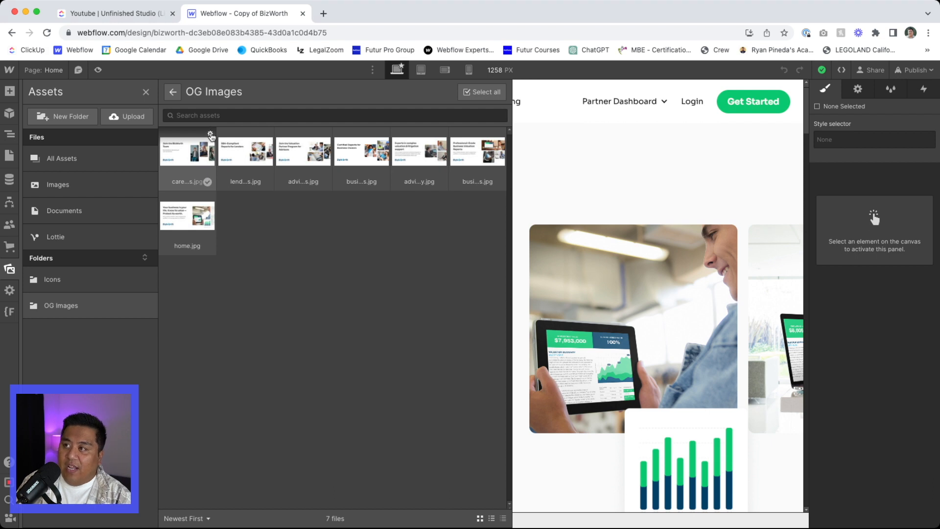
Step: Copy the asset link of careers.jpg from its details in the OG Images folder and close the details
left_click(211, 133)
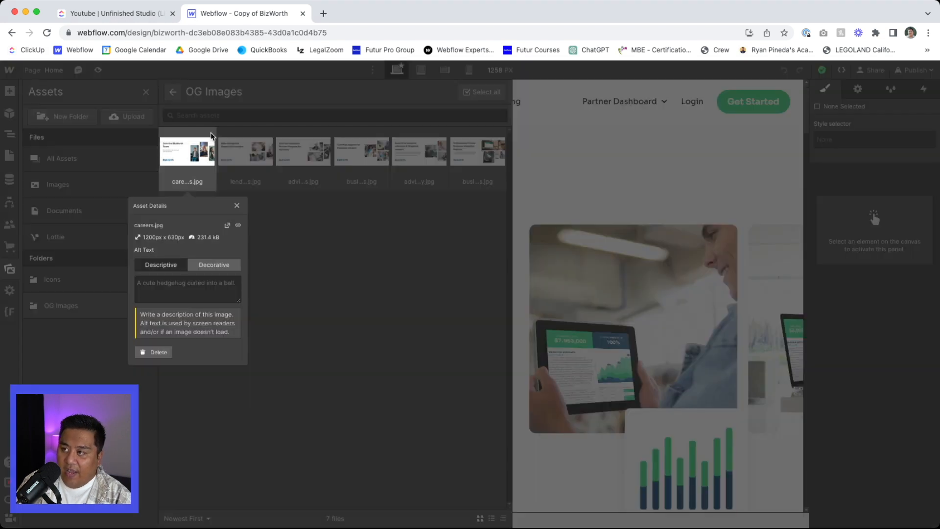
left_click(238, 225)
left_click(251, 232)
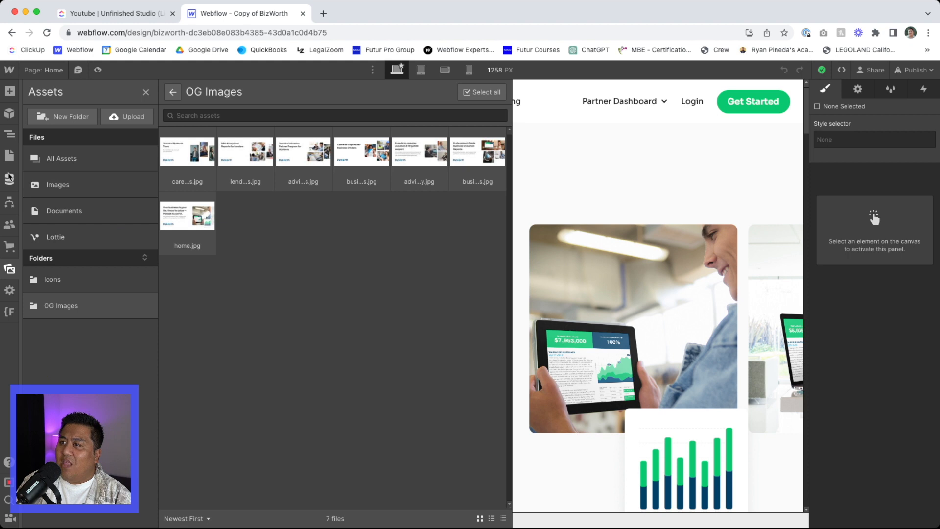
Step: Open the Home page's settings, go into the Open Graph image URL field and turn off Same as SEO Meta Description
left_click(10, 156)
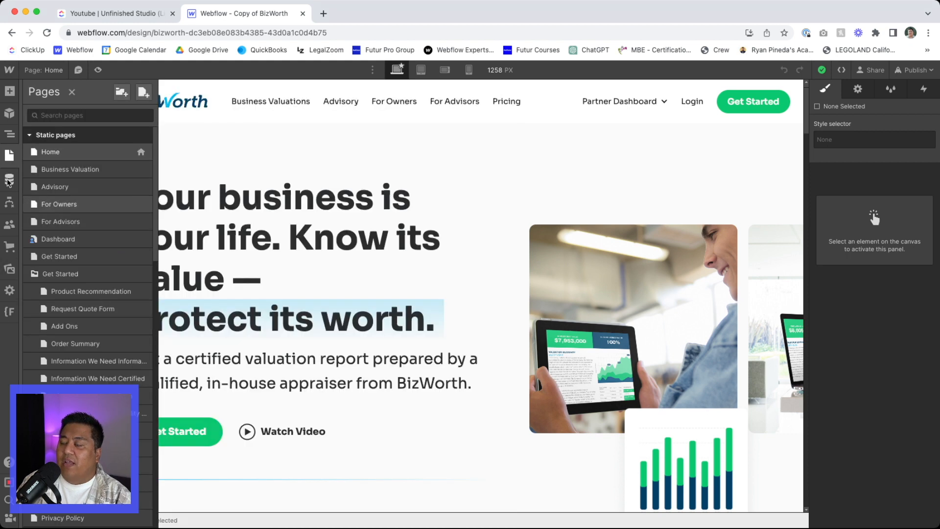
left_click(141, 152)
scroll(230, 346, "down", 10)
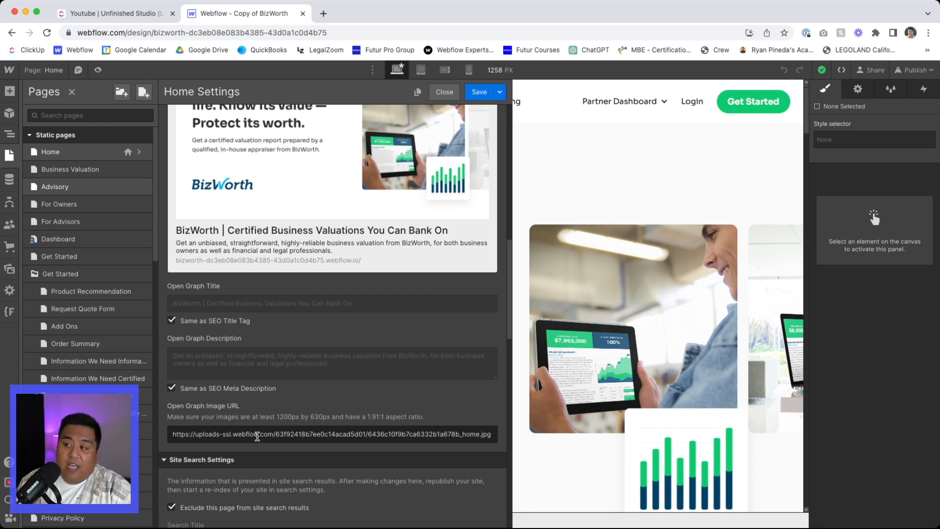
double_click(268, 435)
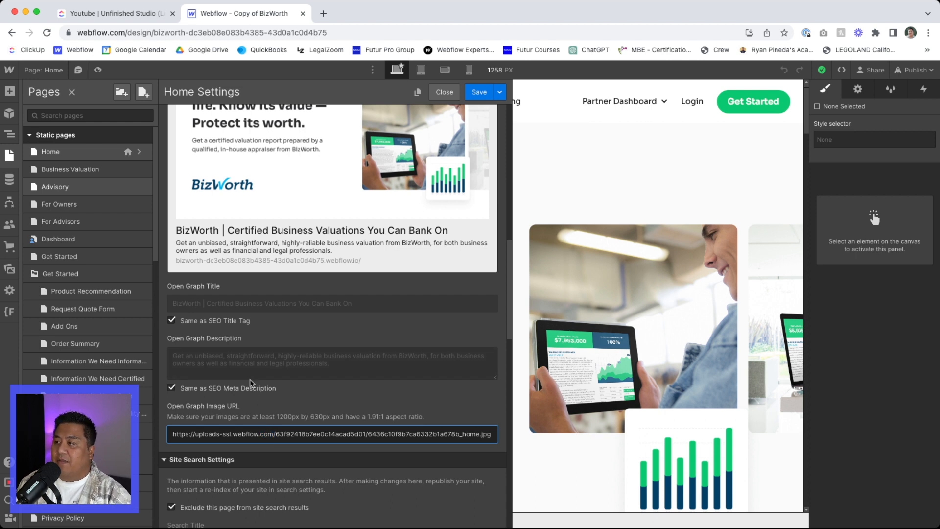
left_click(261, 389)
Step: Examine the Home page's Site Search settings and its custom code fields for the head and body tags
scroll(233, 498, "down", 2)
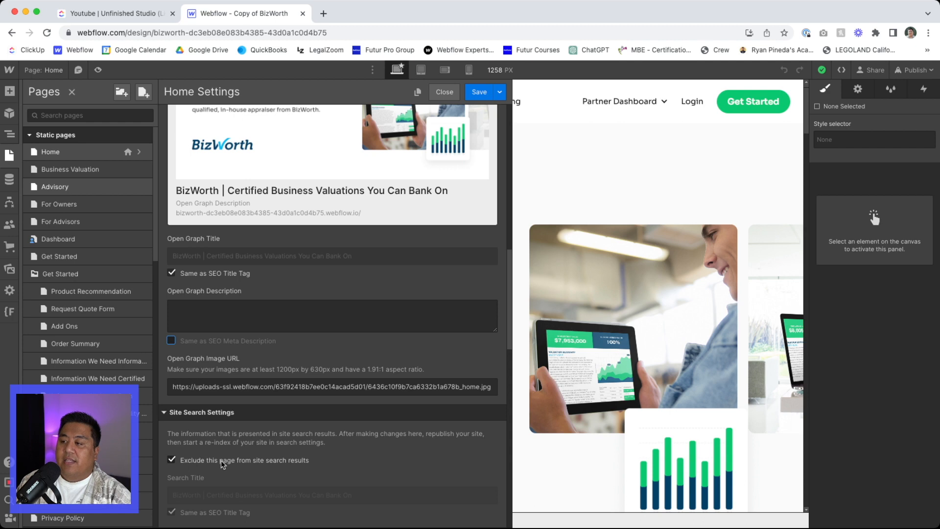
scroll(223, 464, "down", 3)
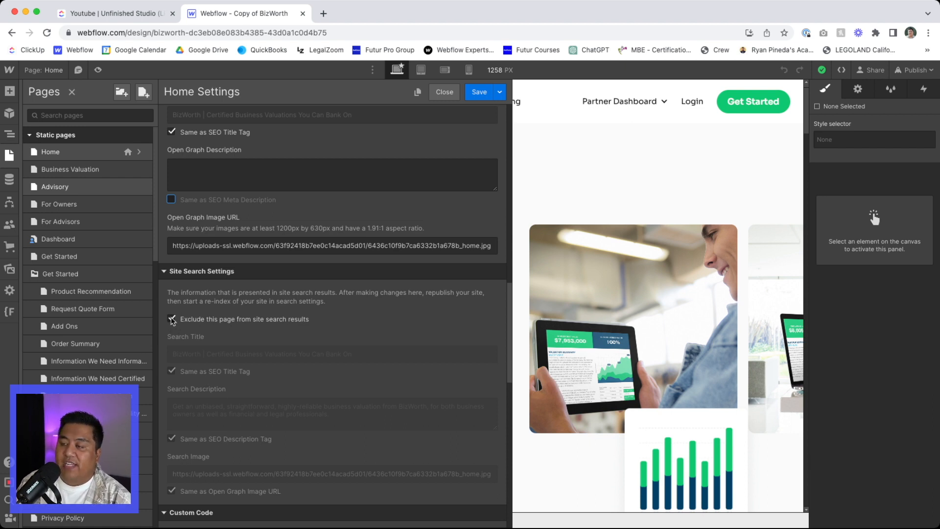
scroll(180, 338, "down", 5)
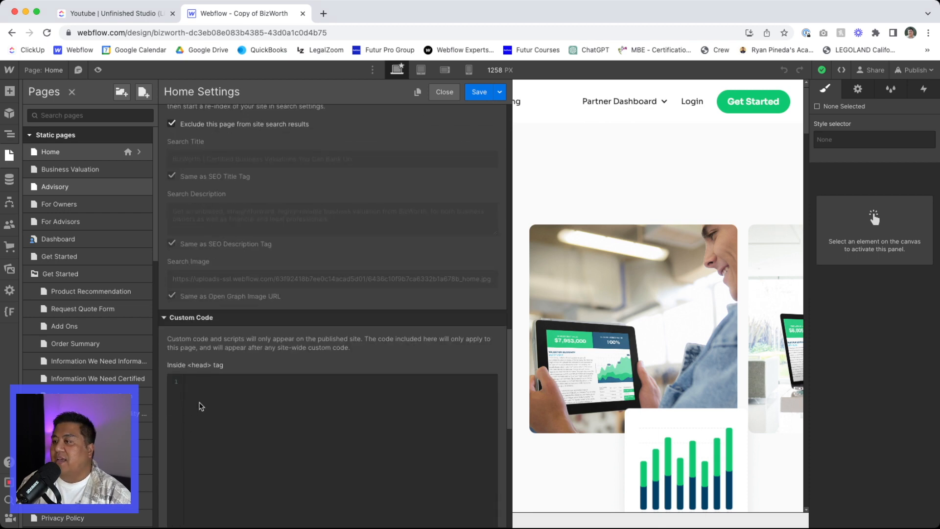
scroll(196, 387, "down", 1)
scroll(198, 393, "down", 7)
scroll(203, 387, "up", 4)
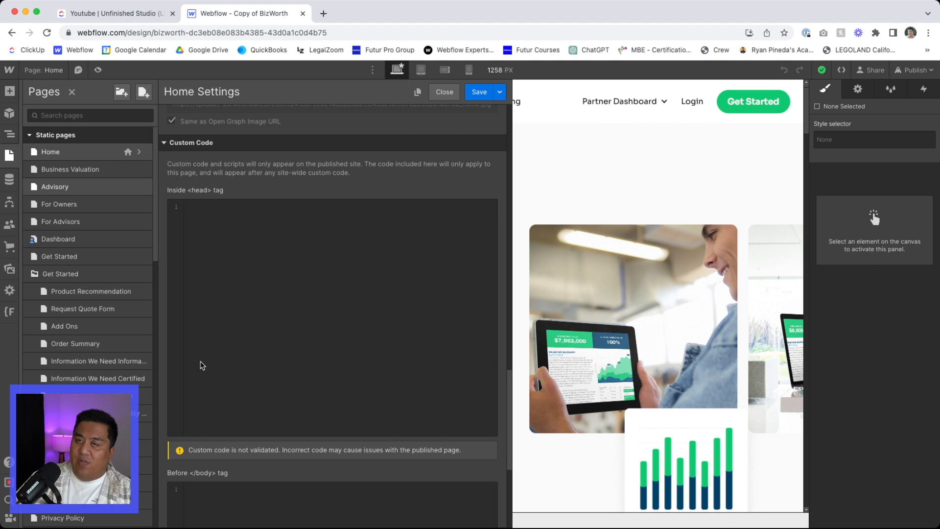
Step: Add <meta keywords="business, valuation, buy, this, product"> to the Home page's custom code inside the head tag
left_click(365, 360)
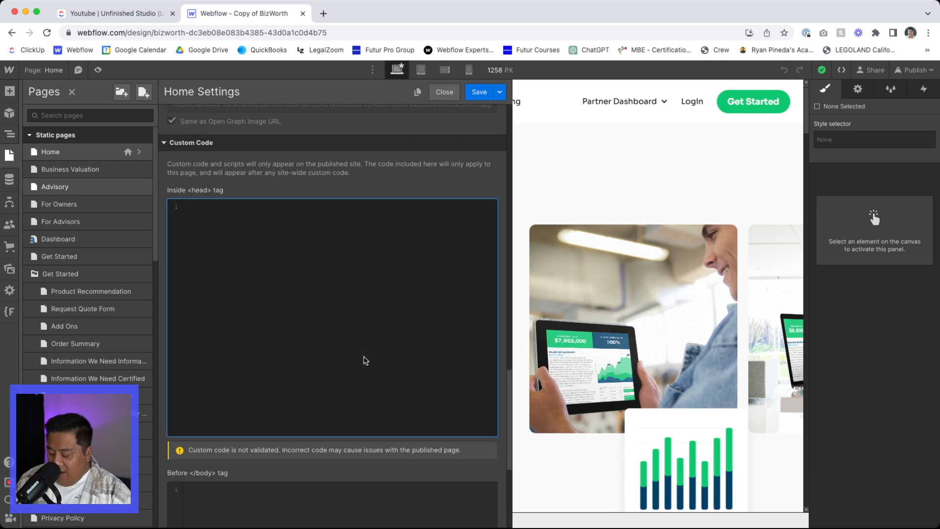
type("<")
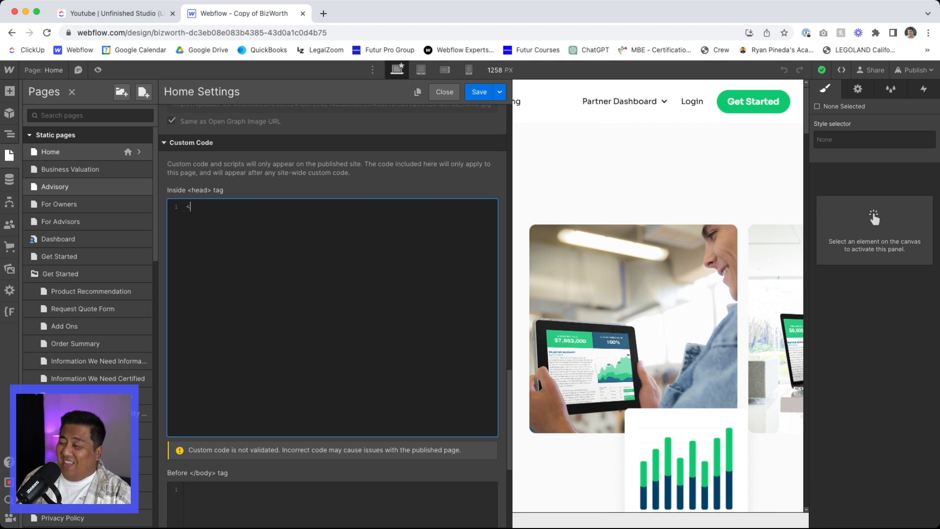
type("m")
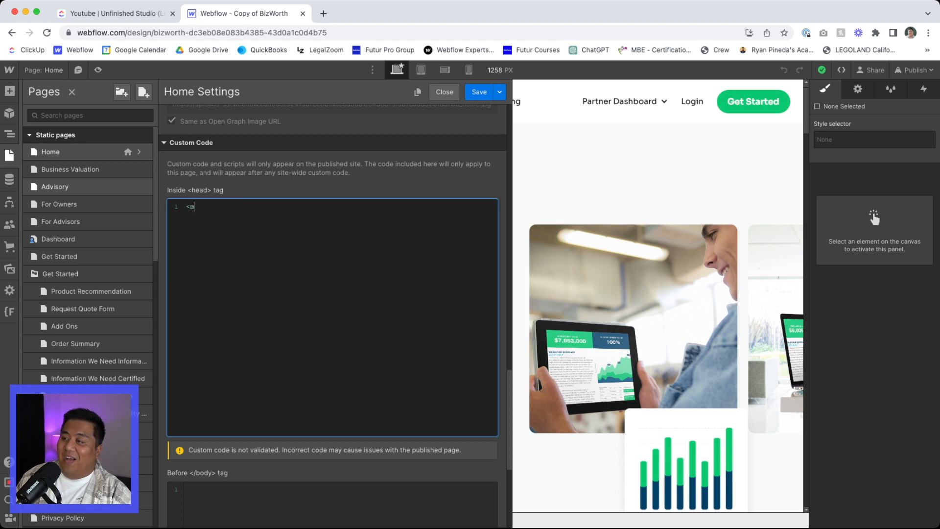
type("eta keyw")
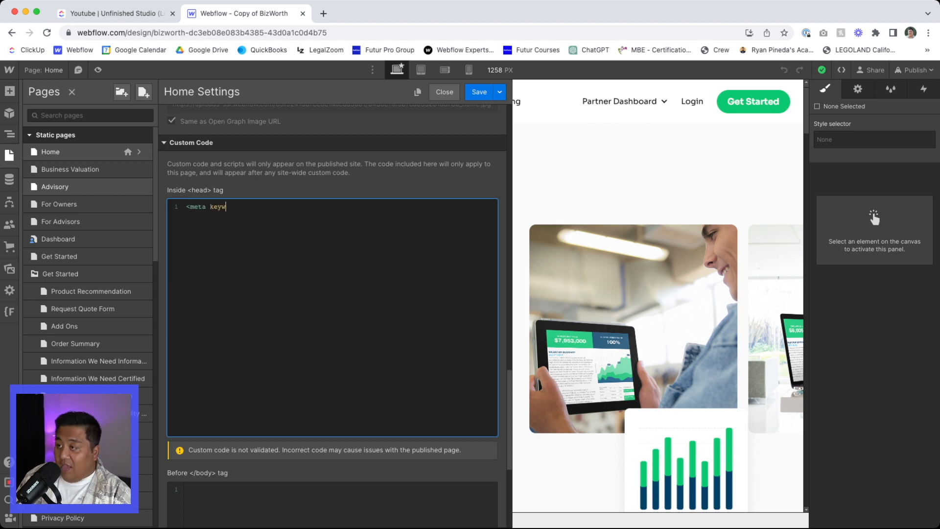
type("ords=\"busines")
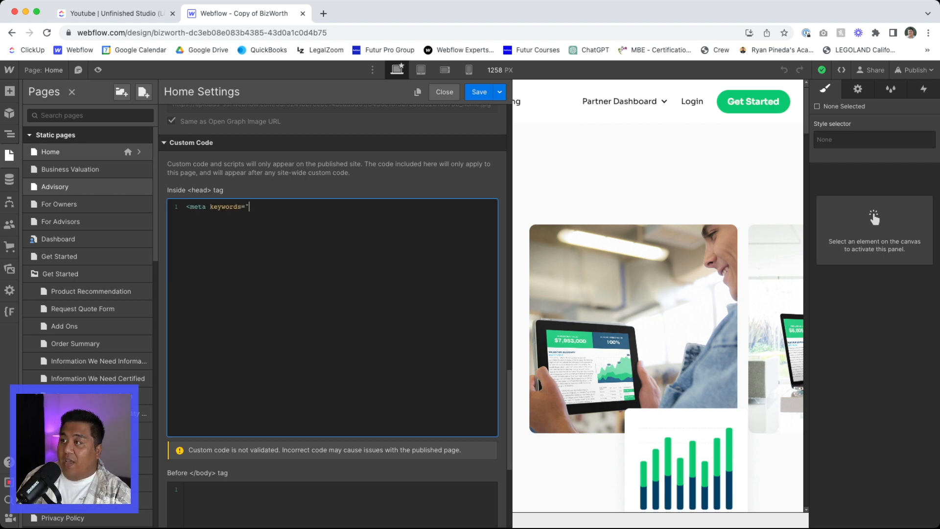
type("s, valu")
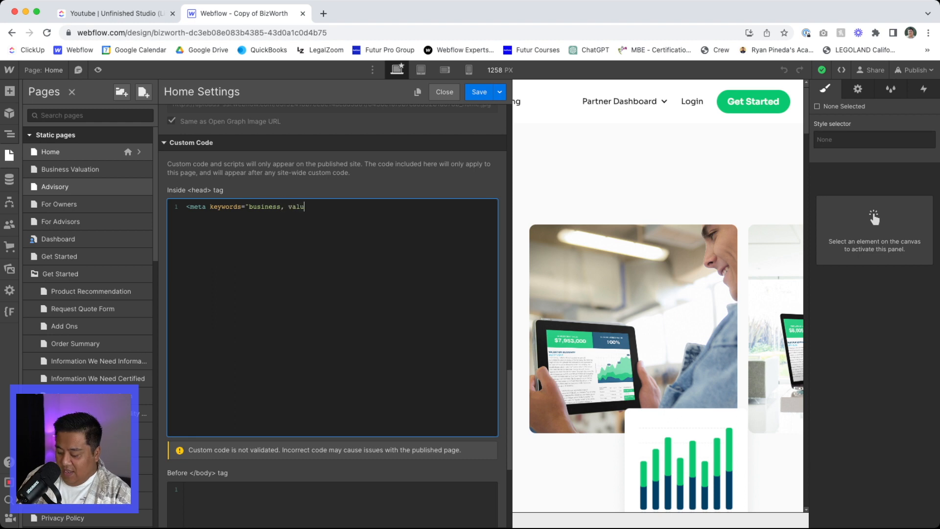
type("ation, buy, this ")
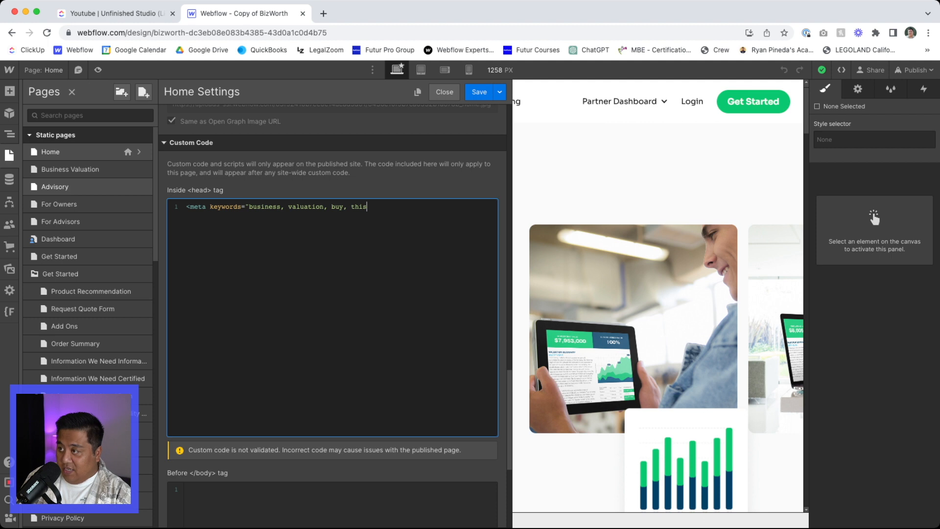
type(", product\">")
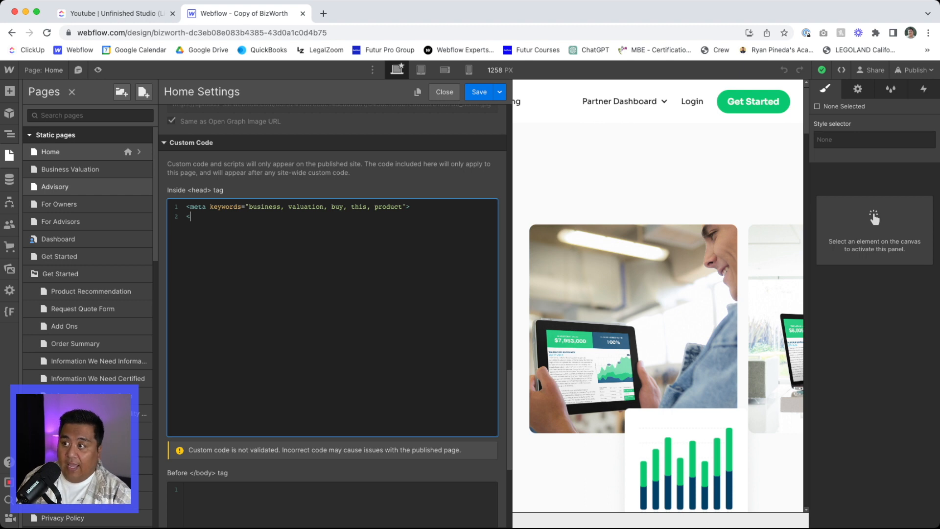
Step: Add a second line to the head code with an "og twitter" tag whose src is a twitter.com profile URL
type("og")
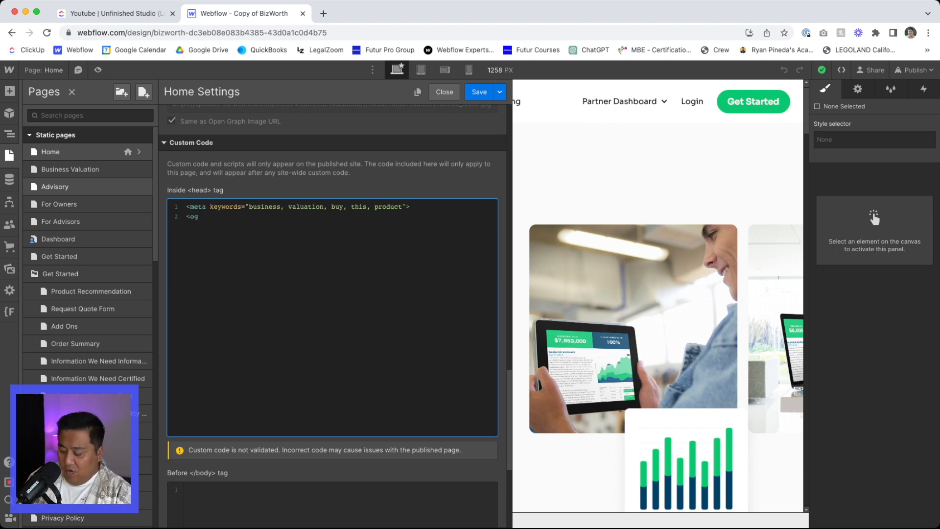
type(" twit")
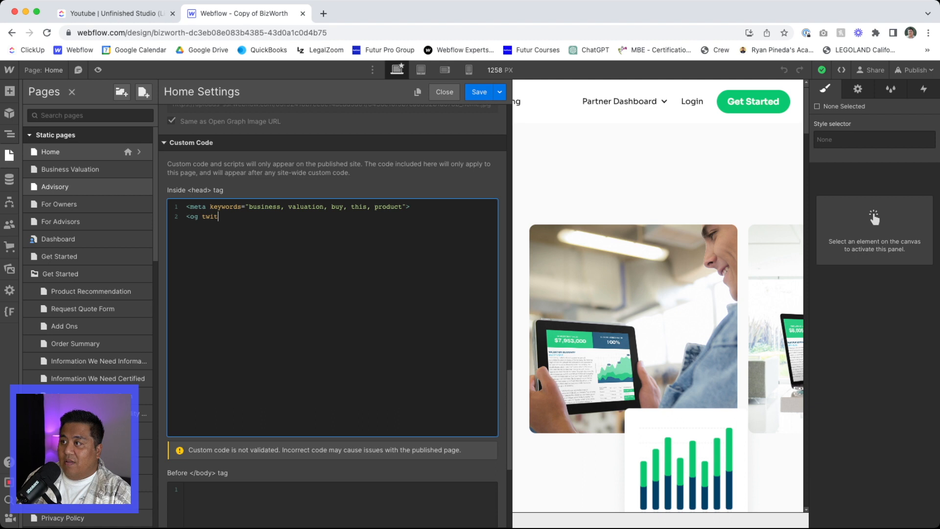
type("ter")
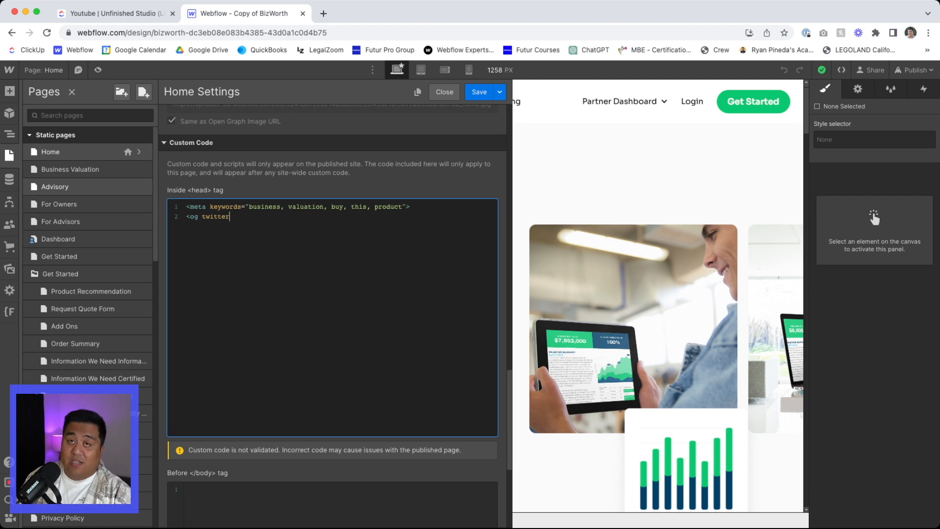
type(" src")
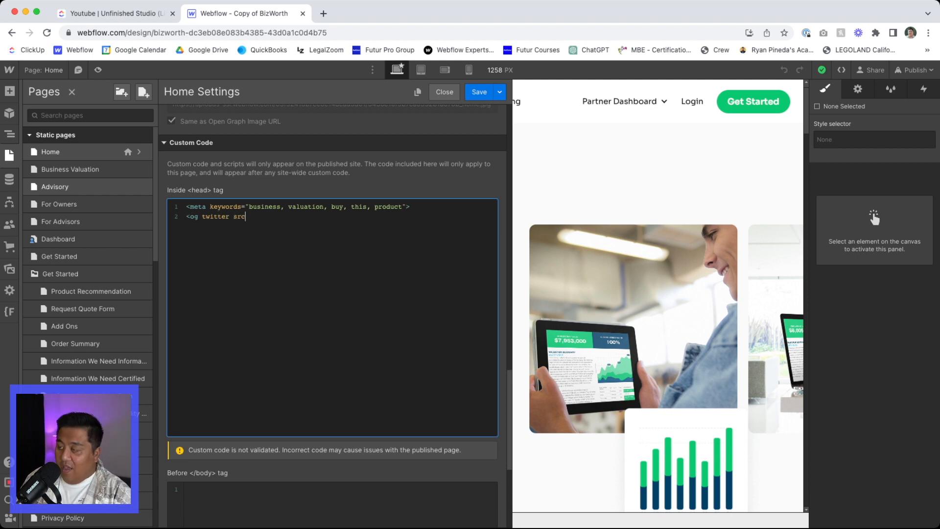
type("=\"")
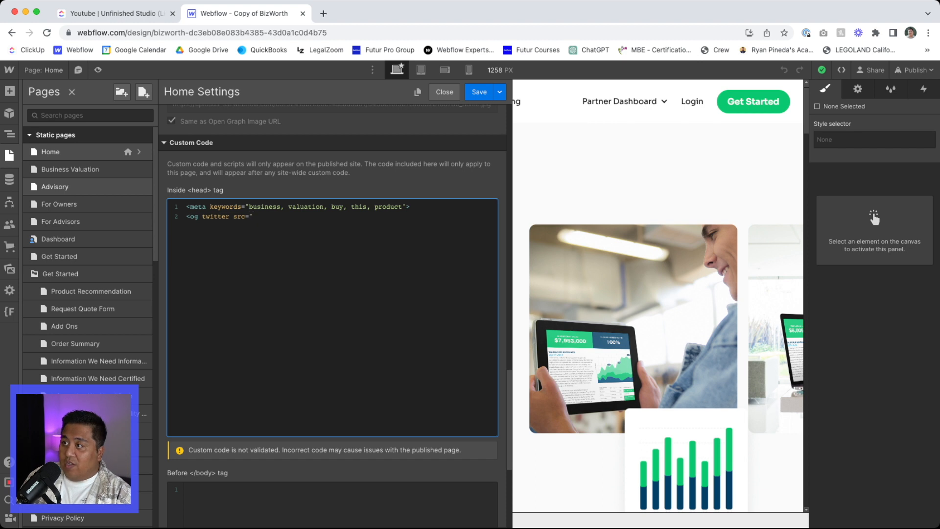
type("https://t")
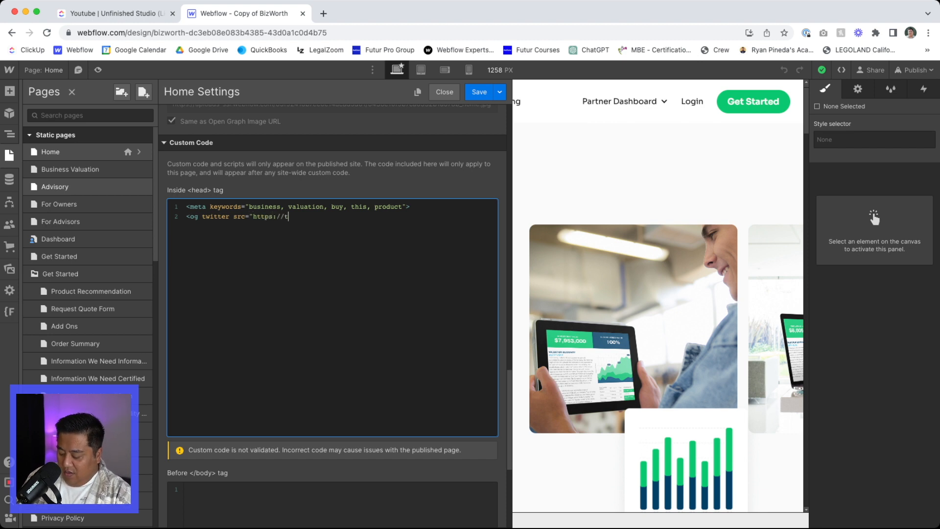
type("witter.com")
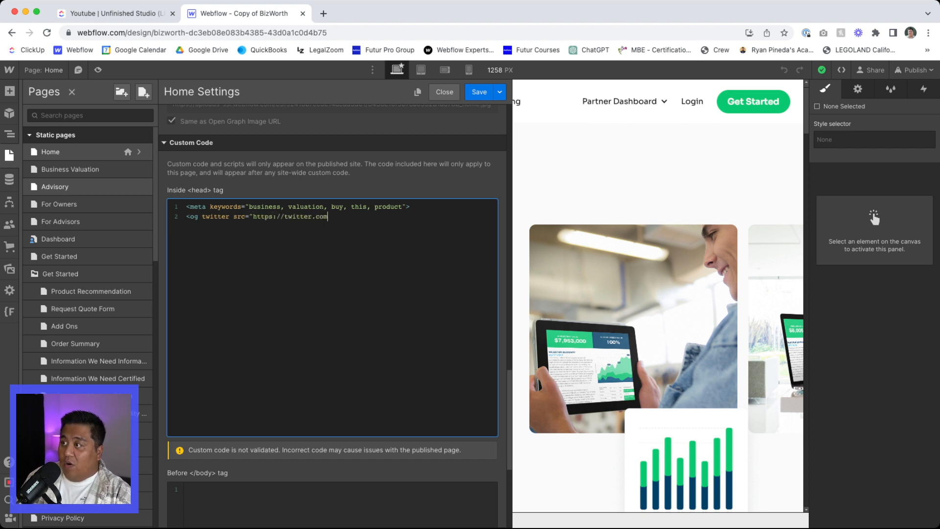
type("/rrabrot\">")
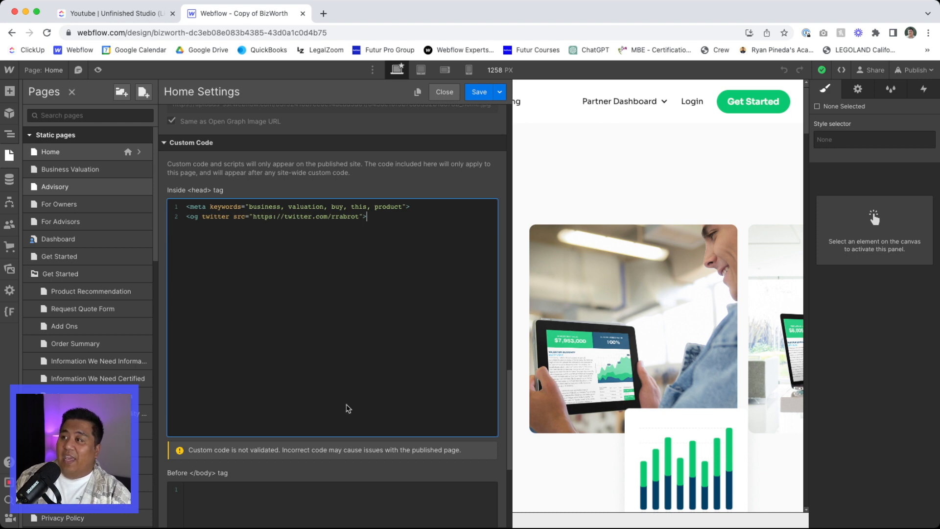
Step: Delete both sample tags from the Home page's head custom code
scroll(242, 392, "up", 6)
scroll(242, 387, "down", 6)
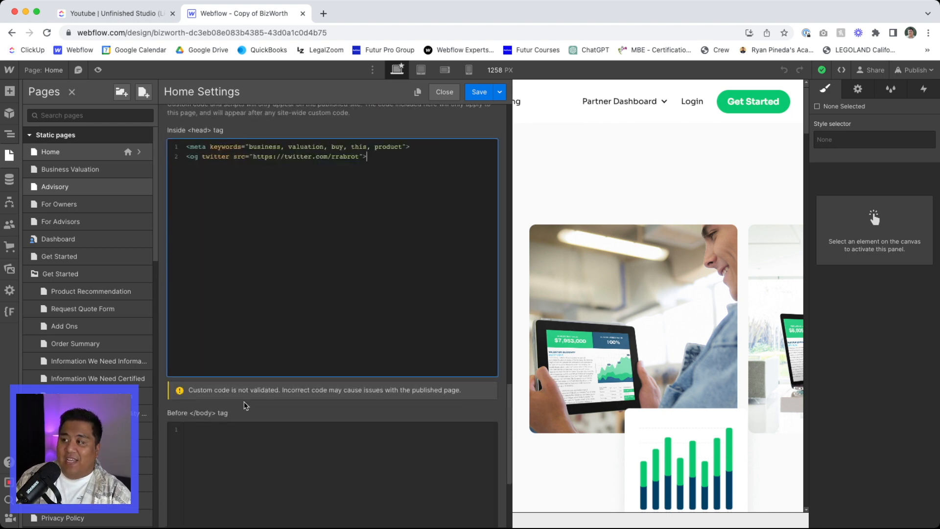
left_click_drag(381, 157, 182, 147)
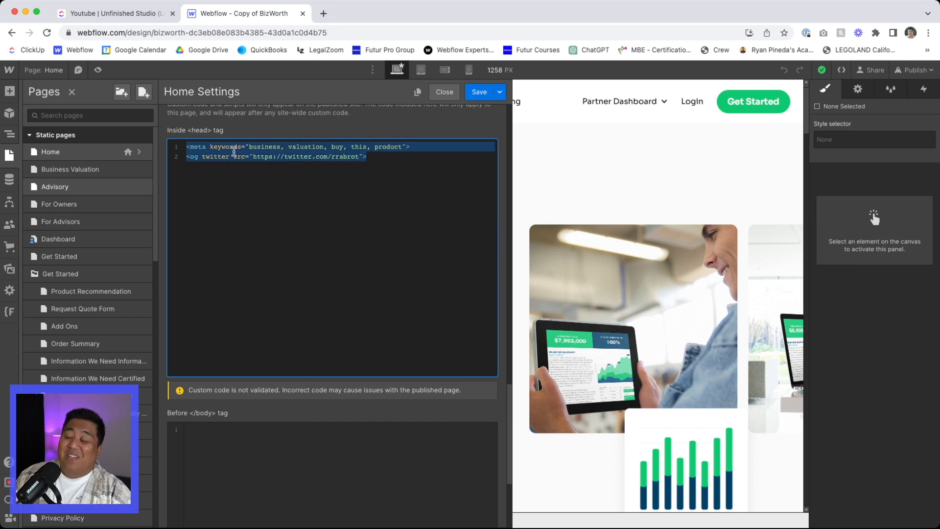
left_click(372, 160)
left_click_drag(372, 159, 181, 145)
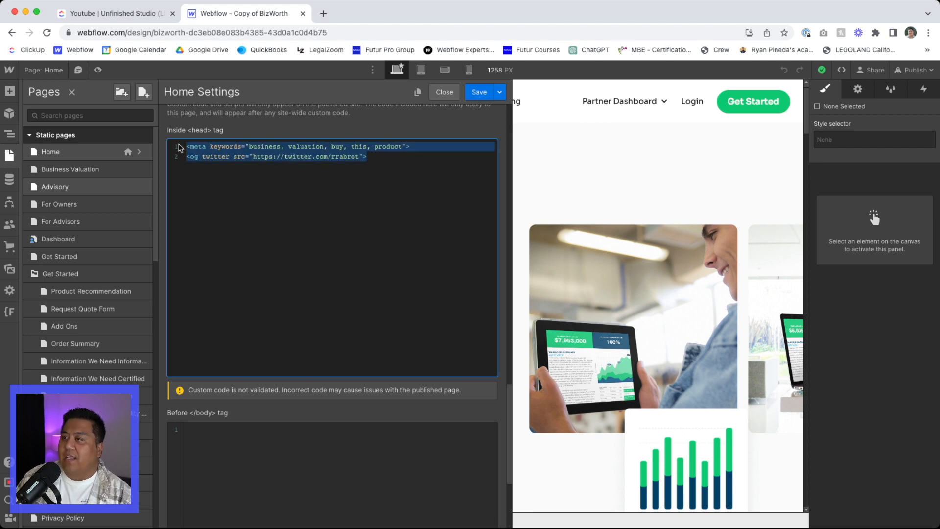
key("BackSpace")
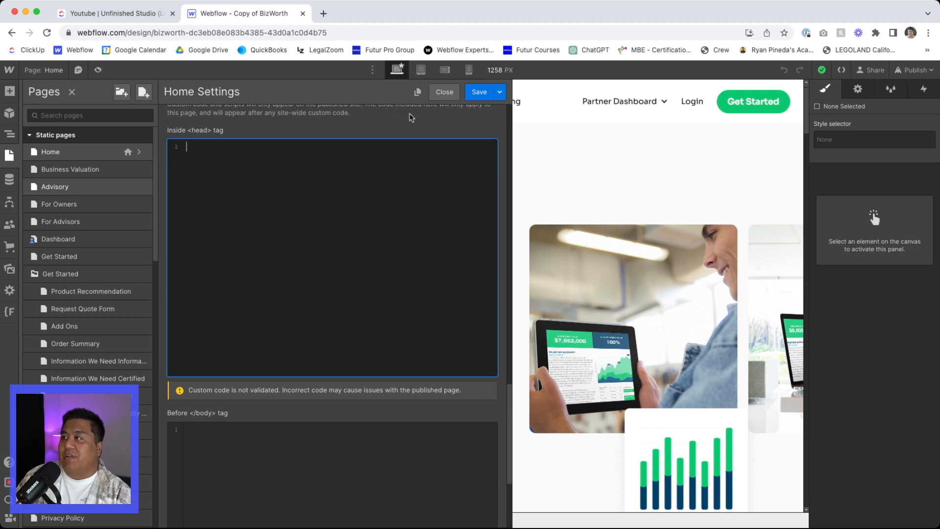
Step: Close the Home page's settings and discard the unsaved changes
scroll(279, 440, "down", 4)
scroll(277, 415, "up", 6)
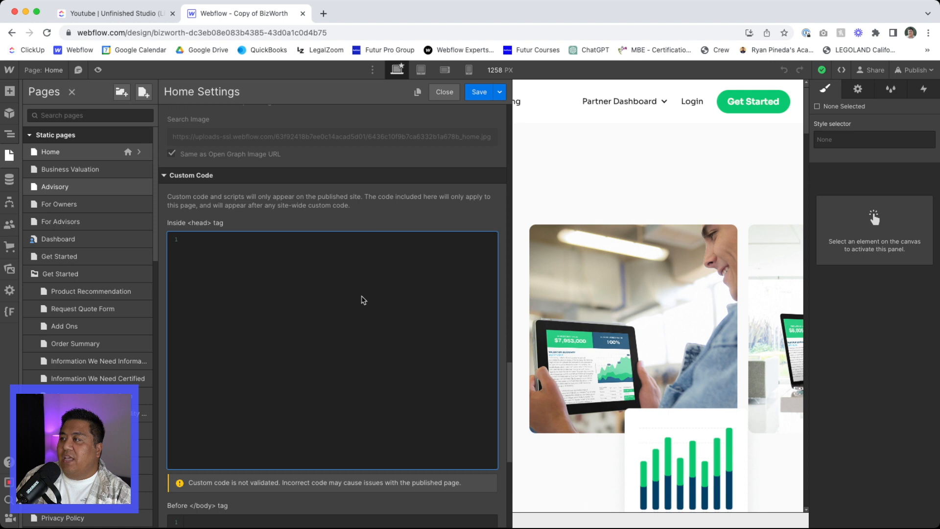
left_click(443, 93)
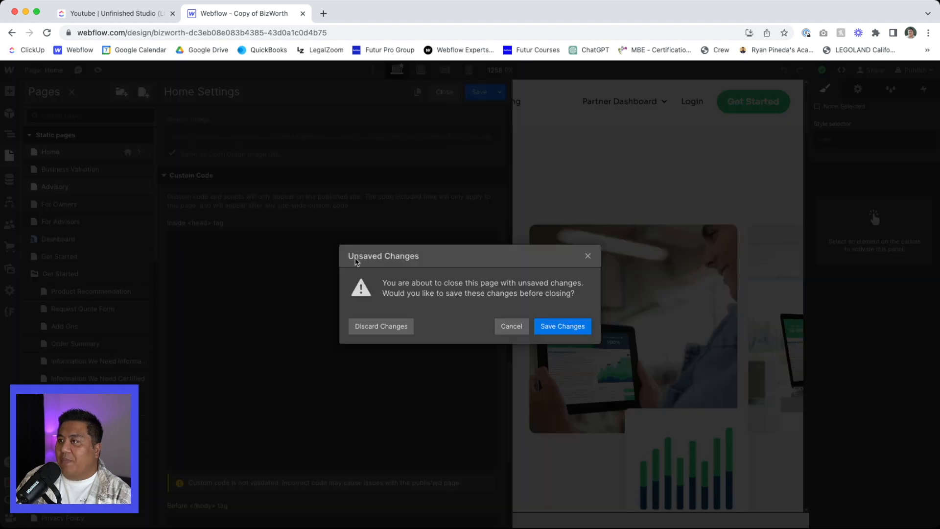
left_click(401, 327)
Step: Open the settings of the Blog Posts Template among the CMS Collection pages and show its SEO settings
scroll(117, 296, "down", 4)
scroll(117, 296, "down", 10)
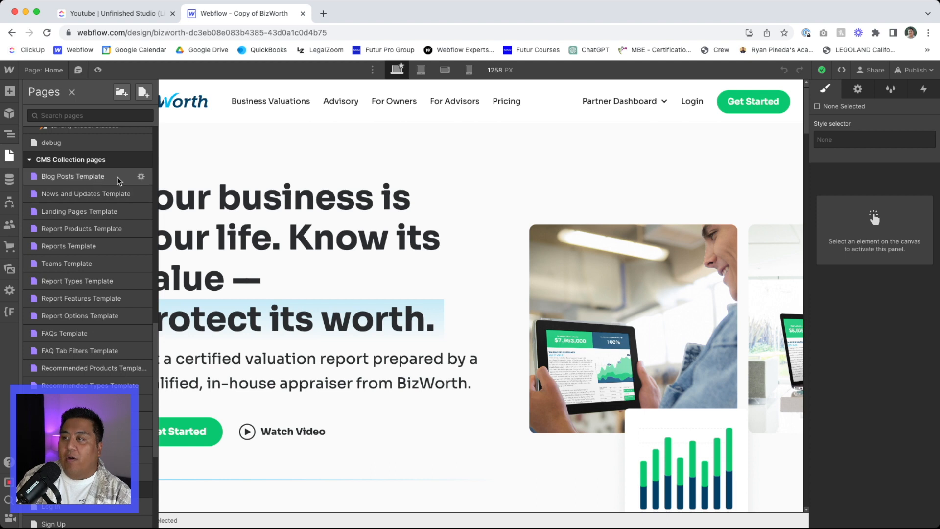
left_click(141, 177)
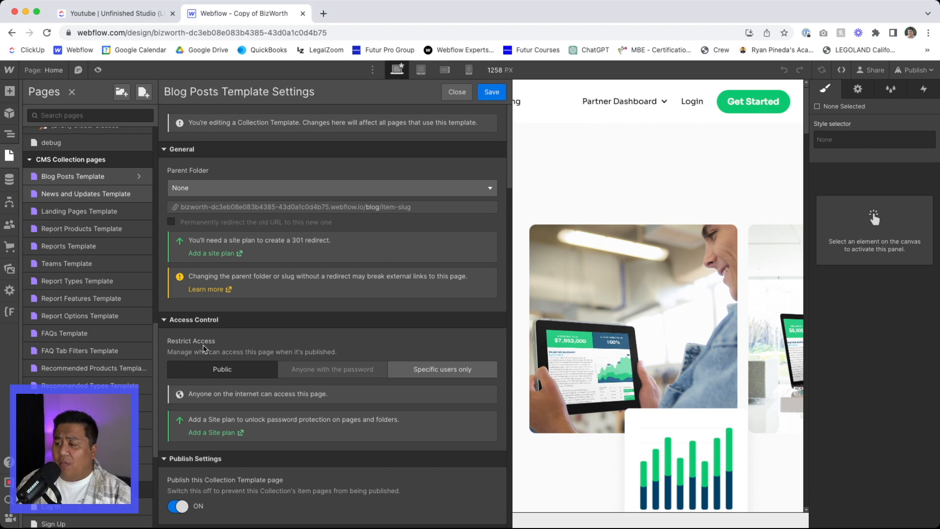
scroll(209, 356, "down", 7)
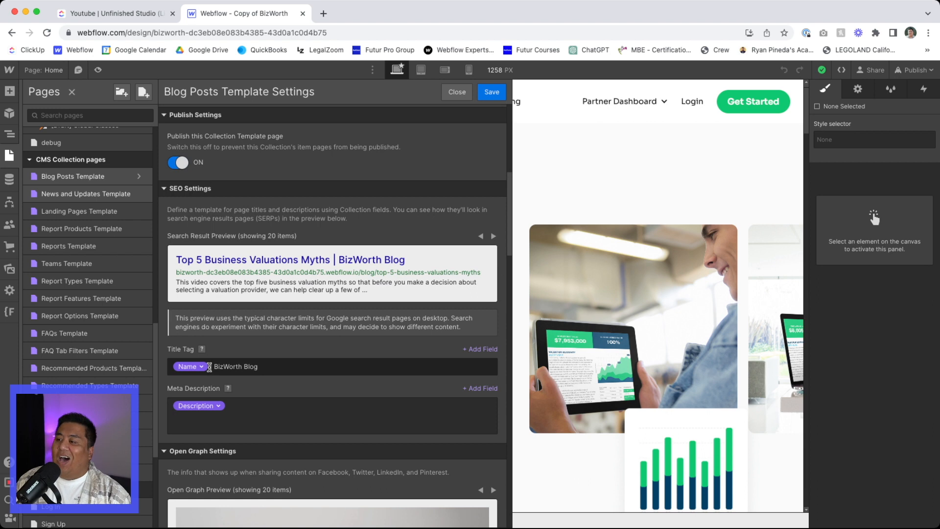
Step: Examine the Blog Posts Template's title tag pattern, highlighting the Name field and the "BizWorth Blog" text
left_click(294, 369)
left_click_drag(302, 369, 168, 367)
left_click(231, 364)
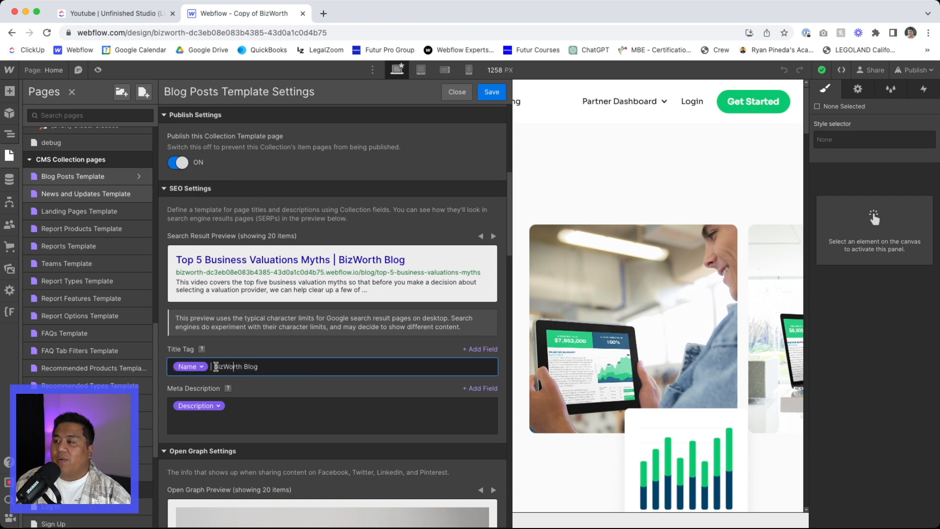
Step: Highlight the static "| BizWorth Blog" text in the title tag and list the Collection fields available for that tag
left_click_drag(209, 365, 267, 366)
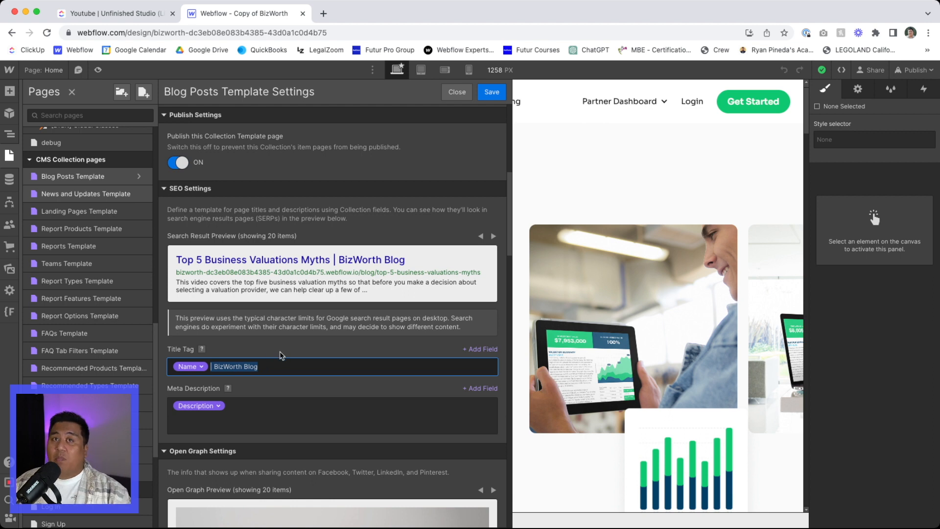
left_click(212, 365)
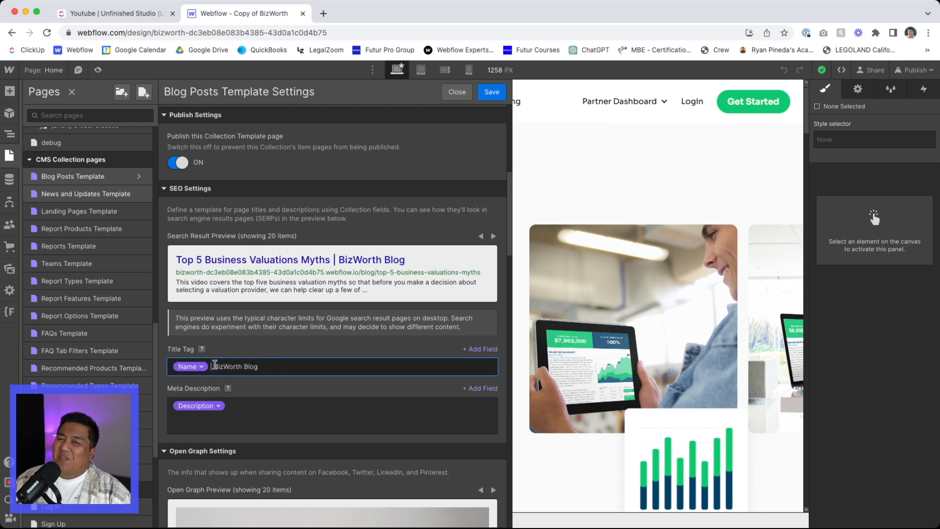
left_click_drag(211, 365, 262, 365)
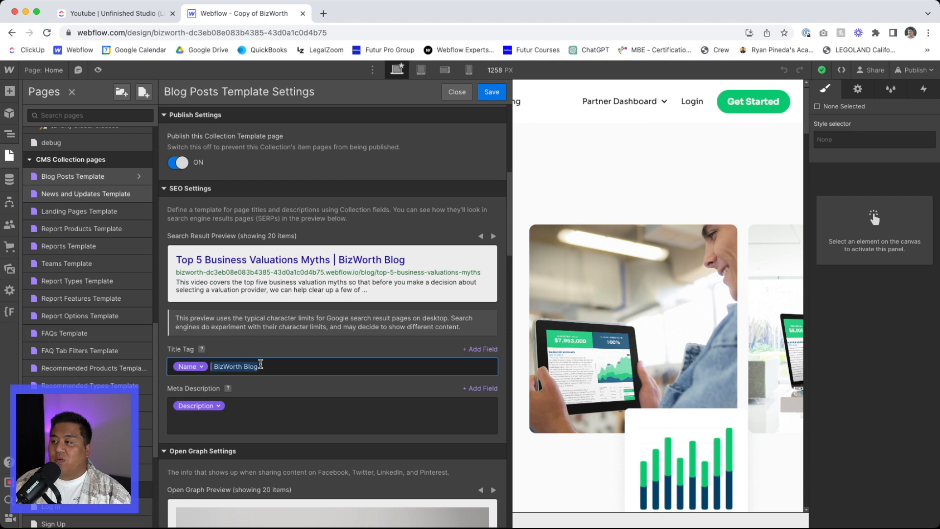
left_click(262, 365)
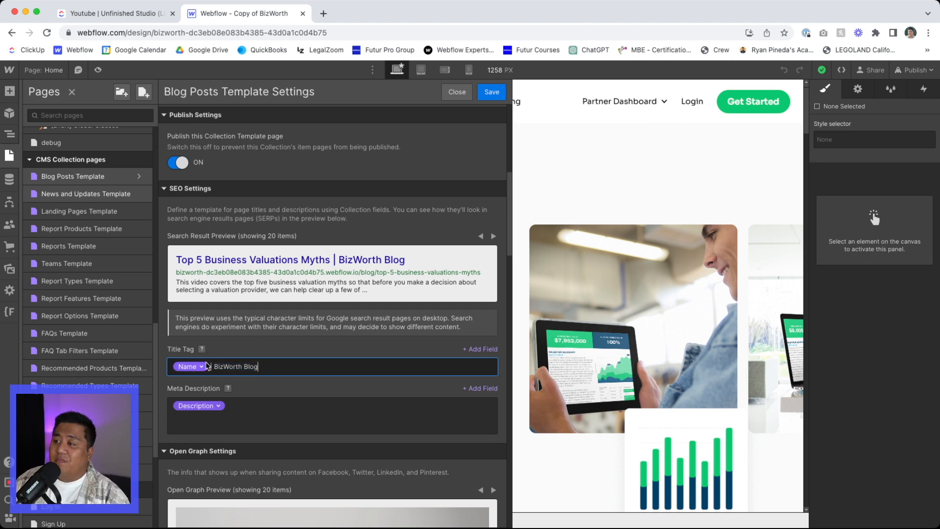
left_click(207, 367)
left_click(253, 369)
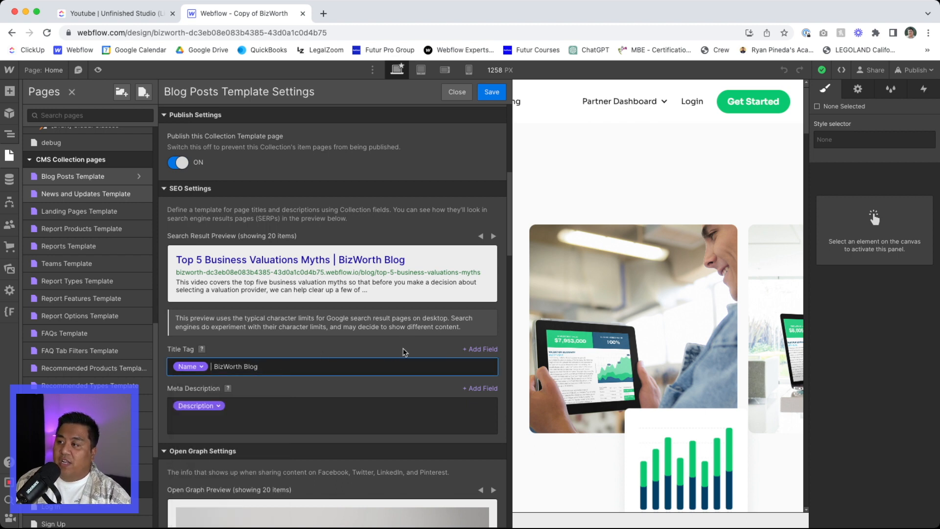
left_click(469, 348)
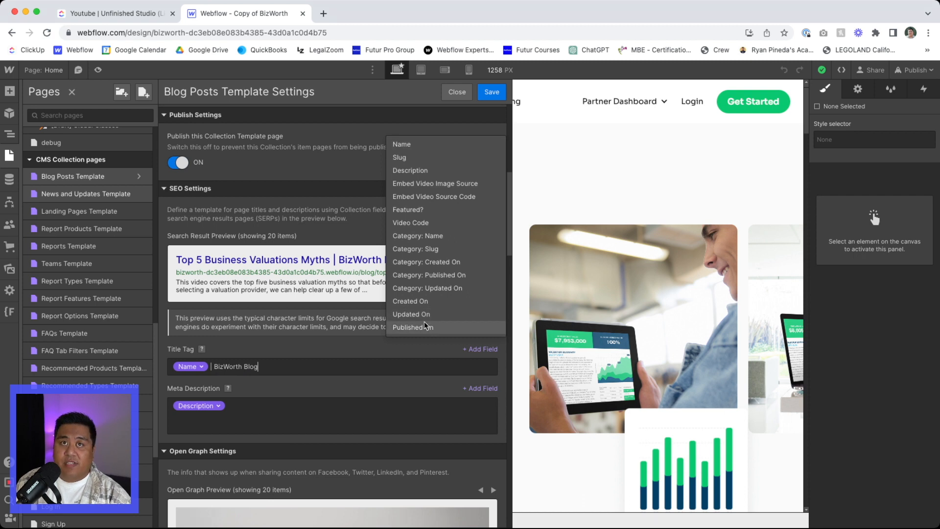
left_click(279, 371)
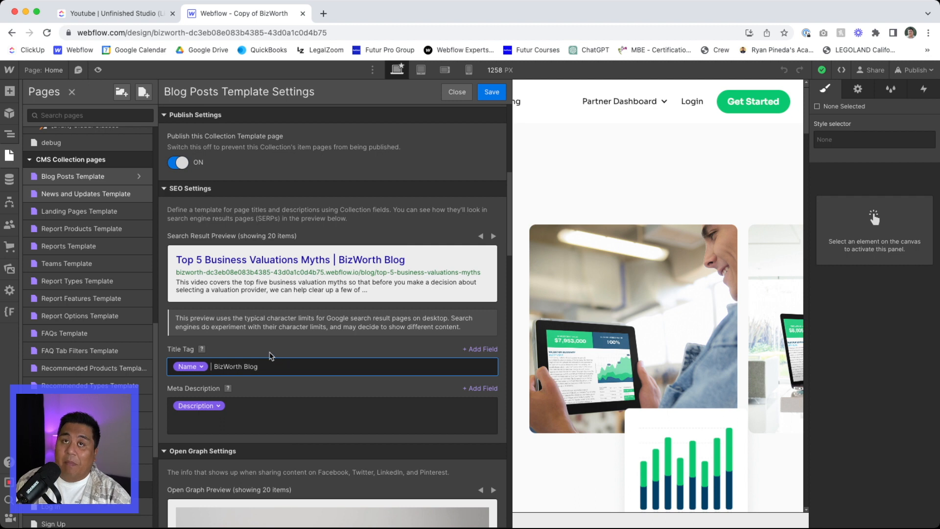
Step: Remove the Name field from the Blog Posts Template's title tag and undo the removal
left_click(211, 366)
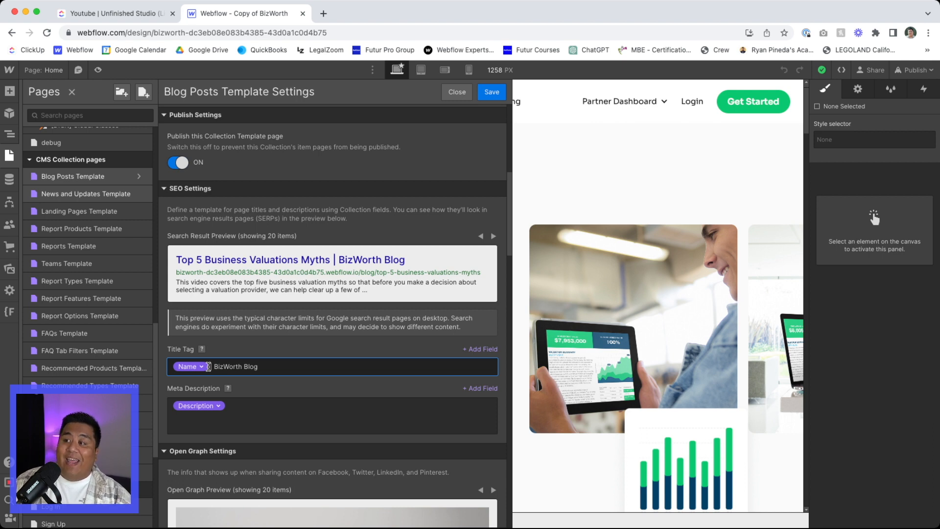
left_click_drag(210, 366, 171, 365)
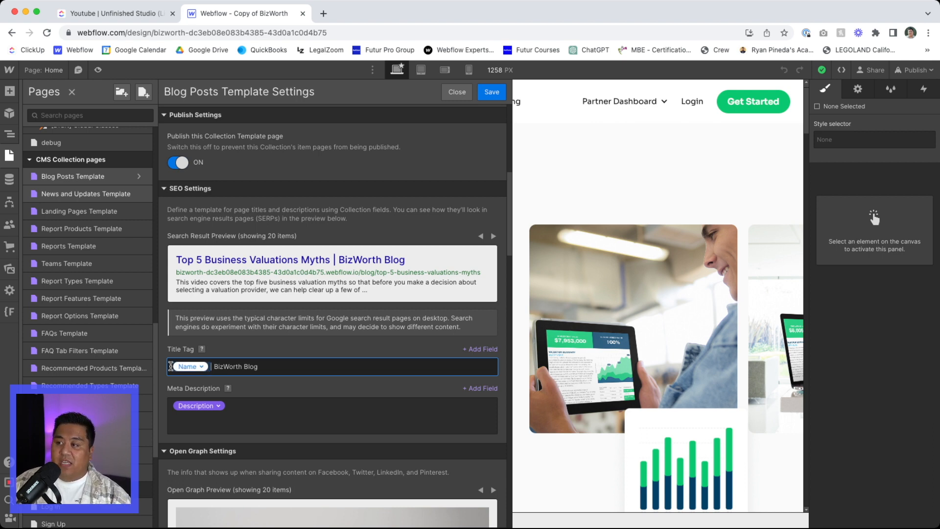
key("BackSpace")
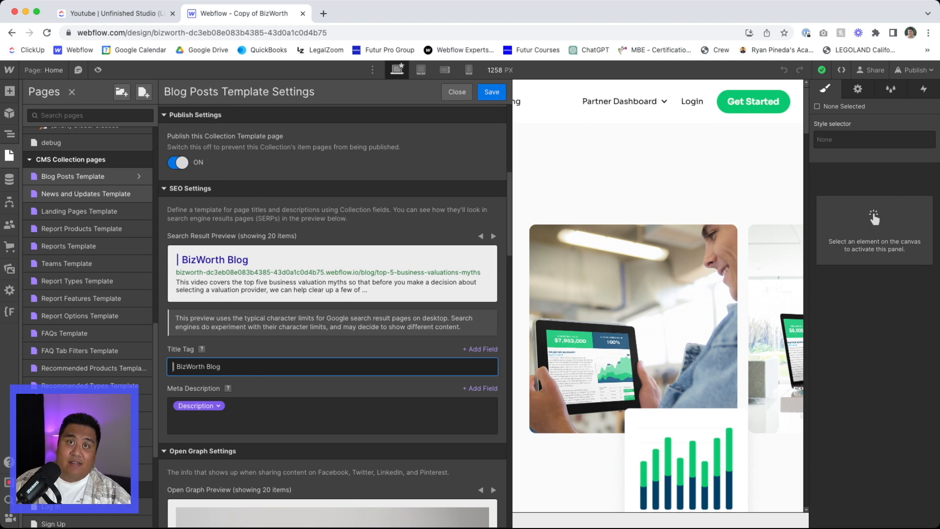
key("super+z")
left_click(216, 366)
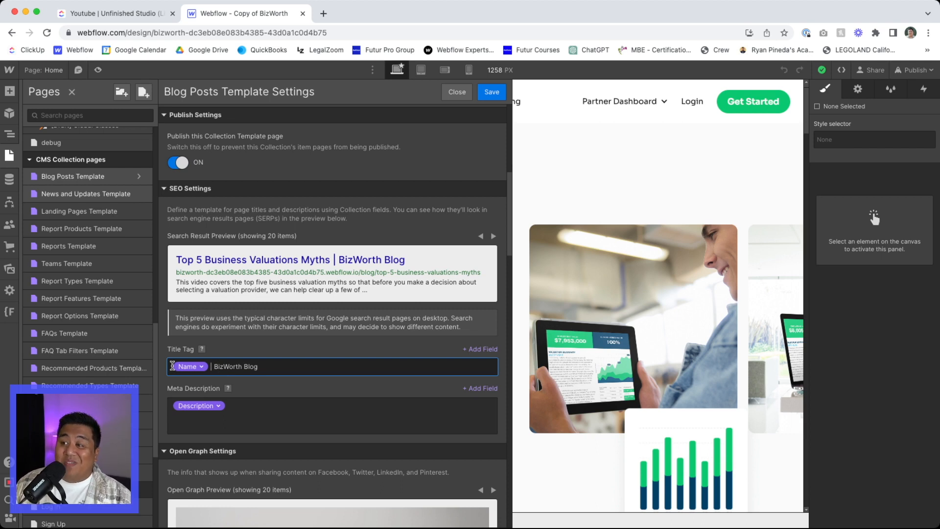
Step: Insert the Published On field and a hyphen before Description in the meta description, and delete both additions again
left_click(254, 406)
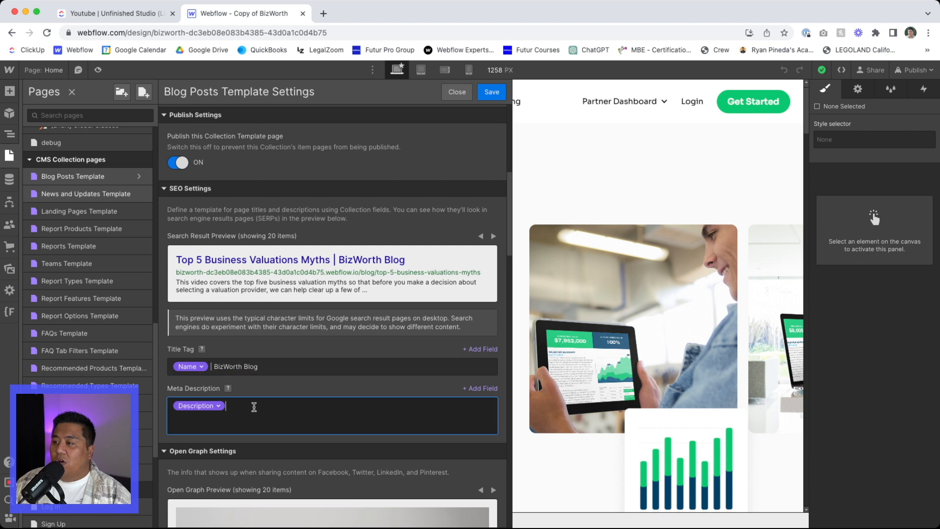
key("Left")
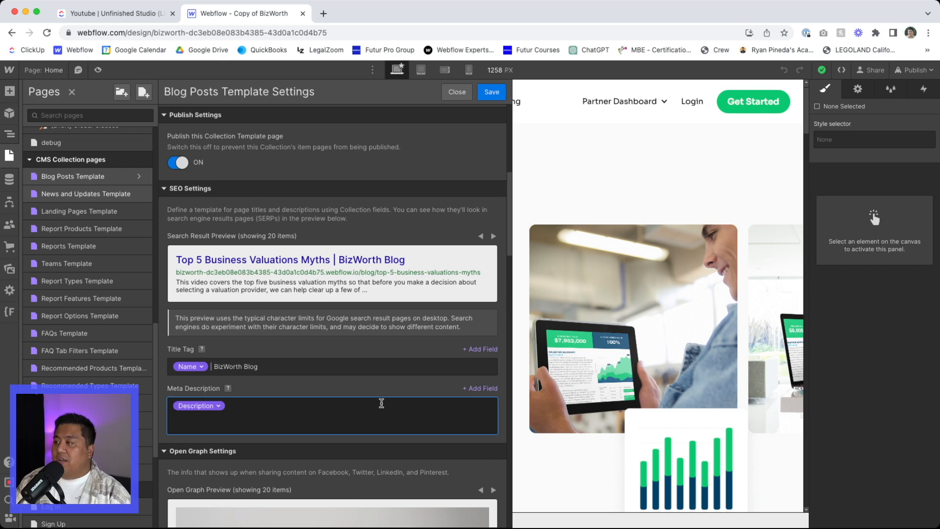
left_click(469, 389)
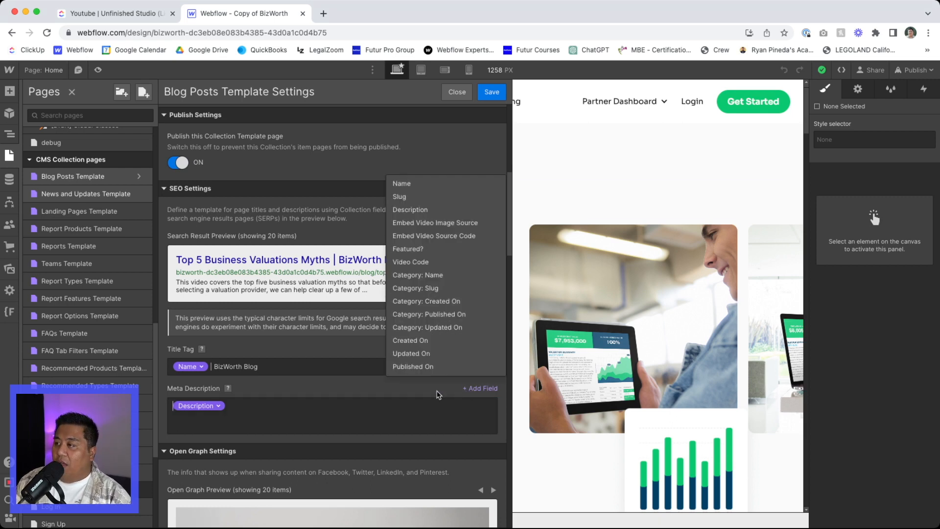
left_click(423, 366)
type("-")
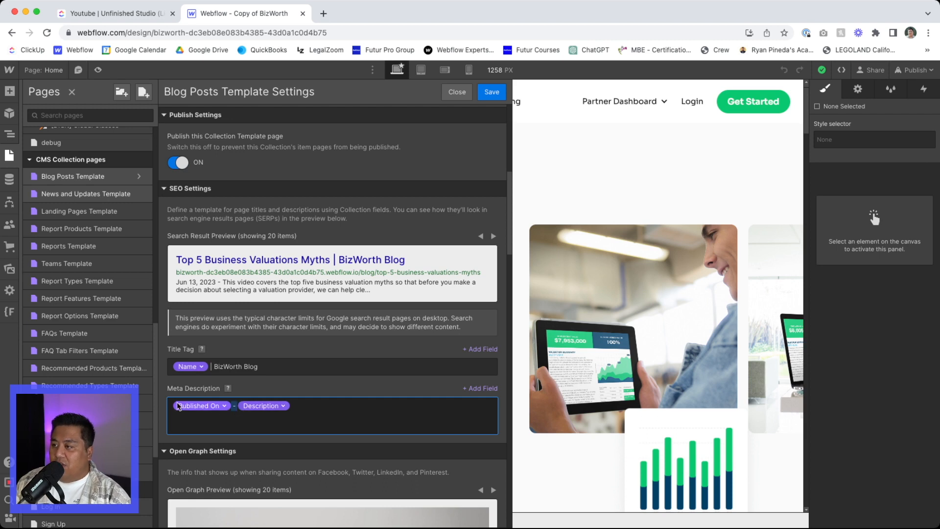
key("BackSpace")
key("BackSpace")
Step: Review the Blog Posts Template's Open Graph settings and the image field options for the Open Graph image
scroll(371, 443, "down", 4)
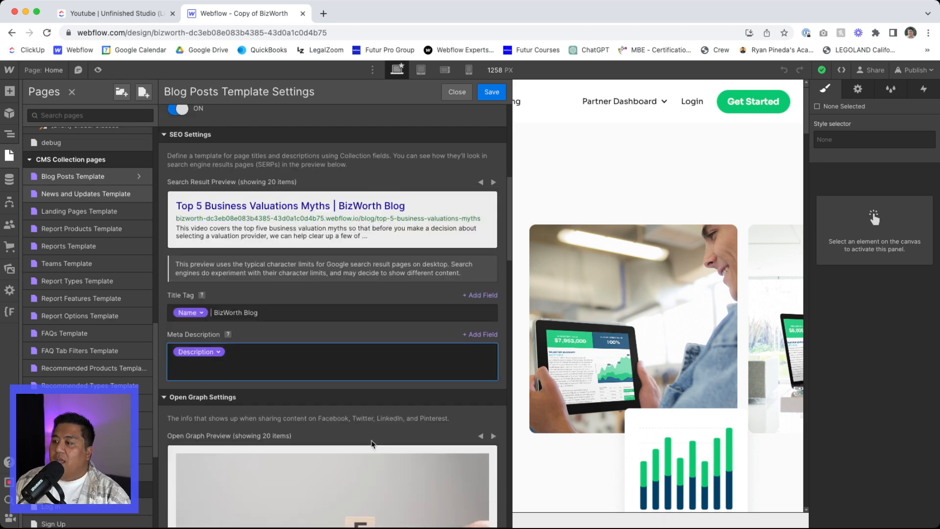
scroll(322, 408, "down", 4)
scroll(181, 445, "down", 2)
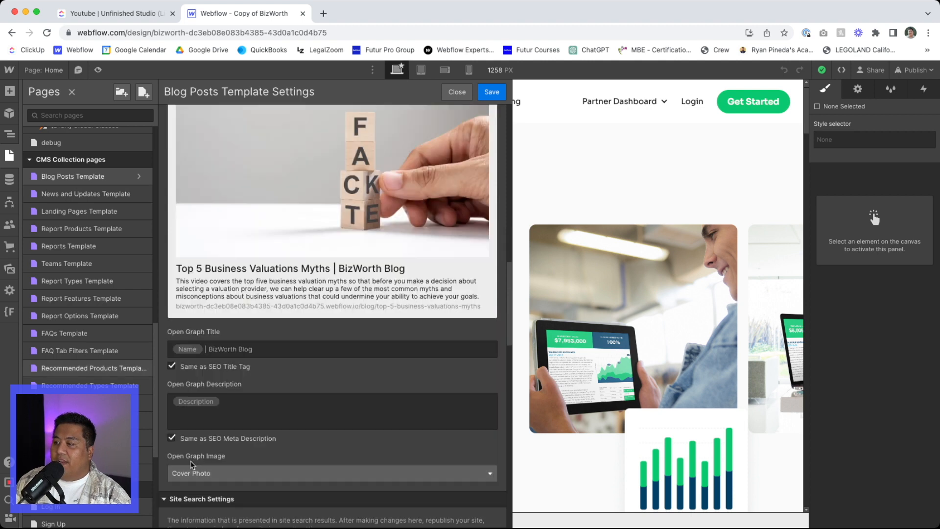
left_click(205, 481)
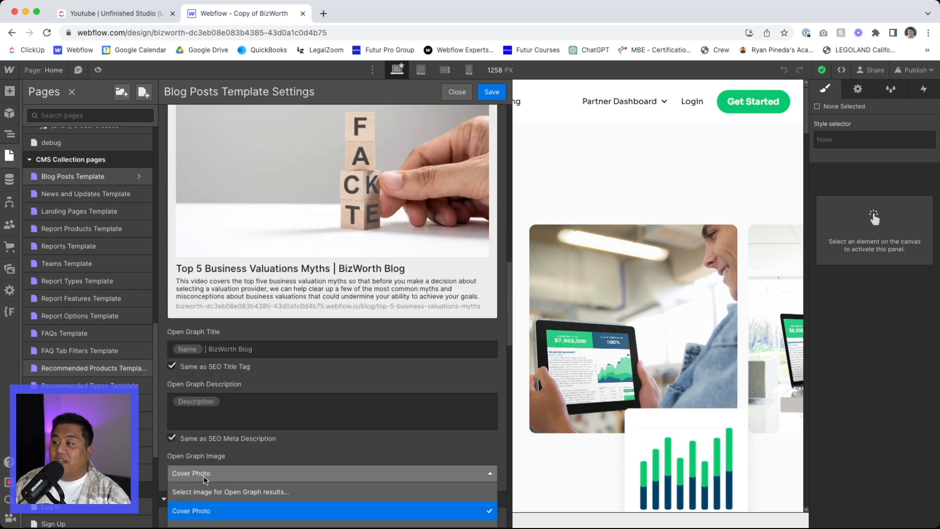
left_click(205, 477)
Step: Switch the Open Graph image to Main Image and set it back to Cover Photo
scroll(235, 459, "down", 1)
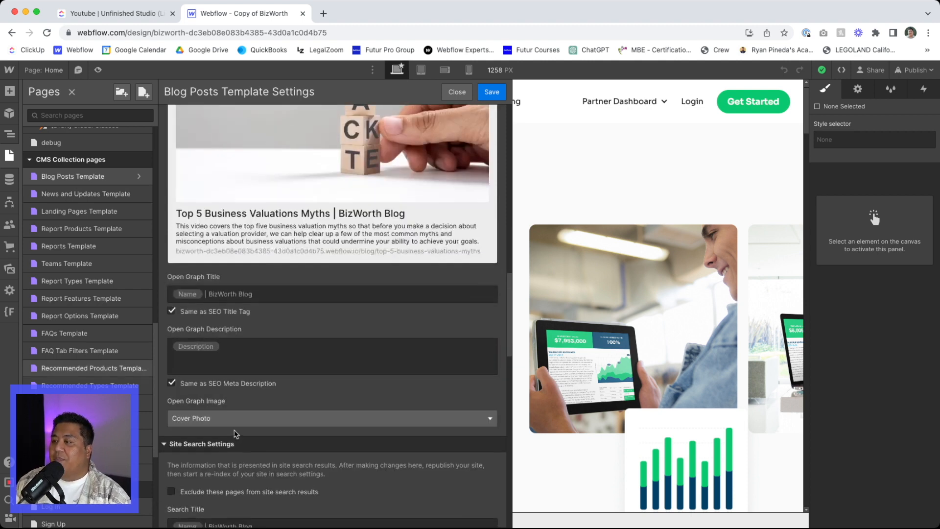
left_click(231, 422)
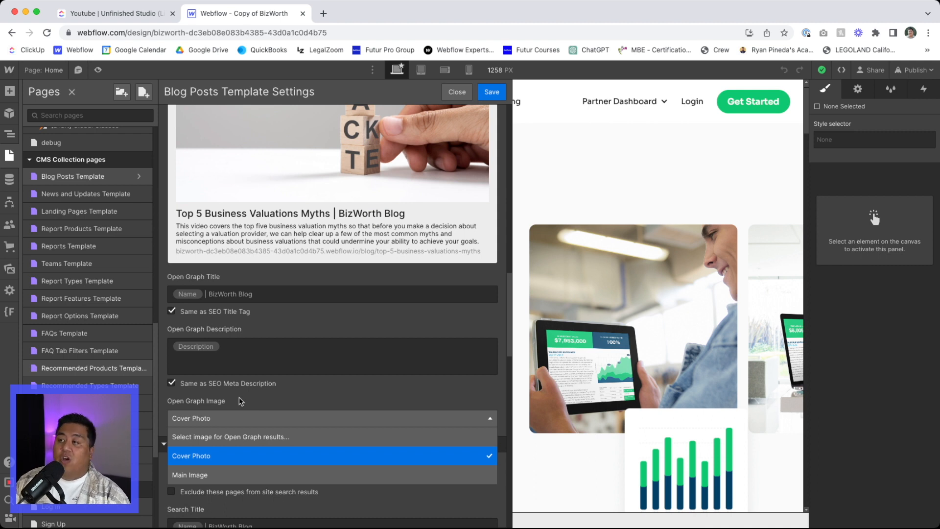
left_click(218, 474)
scroll(220, 455, "down", 5)
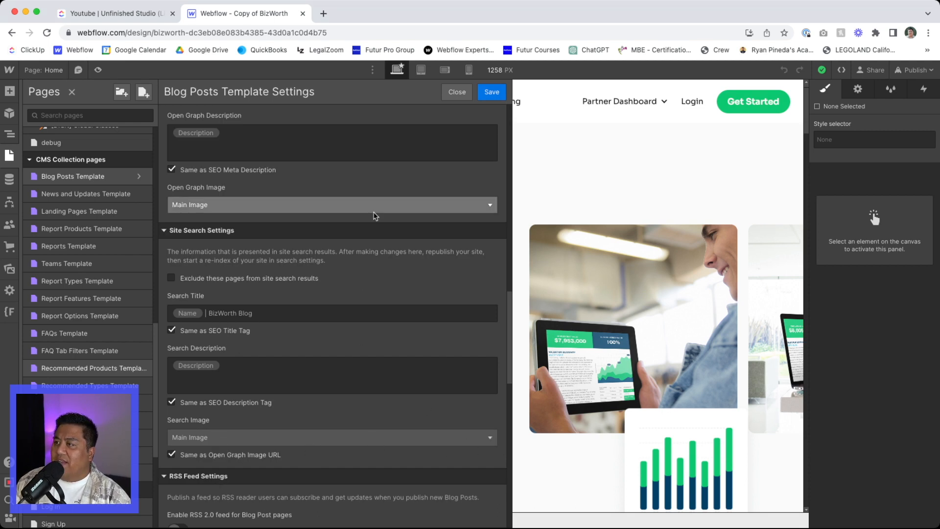
left_click(350, 206)
left_click(344, 242)
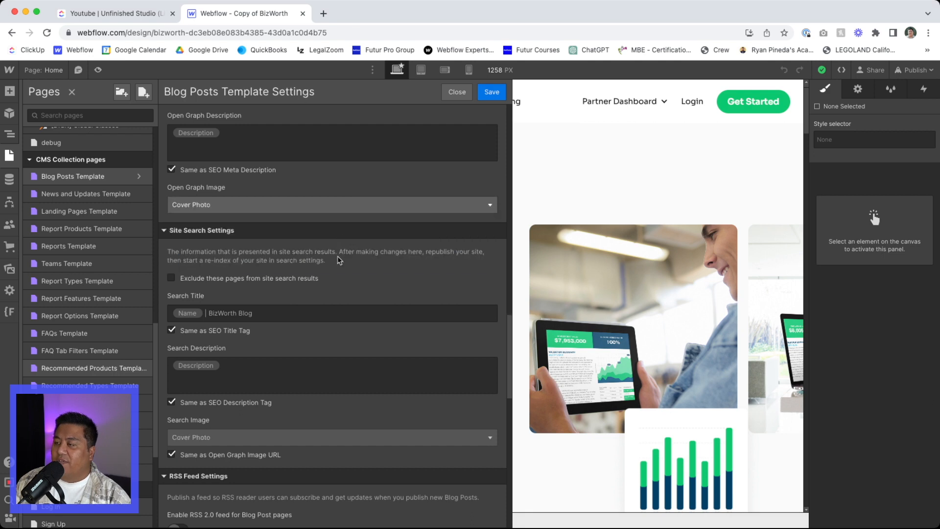
Step: Insert the Video Code field into the custom code inside the head tag and delete it again
scroll(343, 274, "up", 10)
scroll(351, 318, "down", 15)
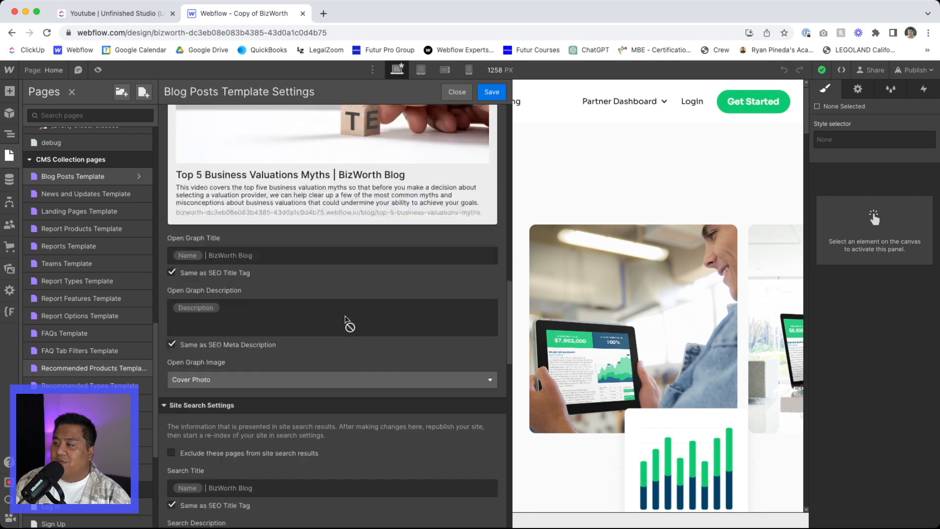
left_click(196, 286)
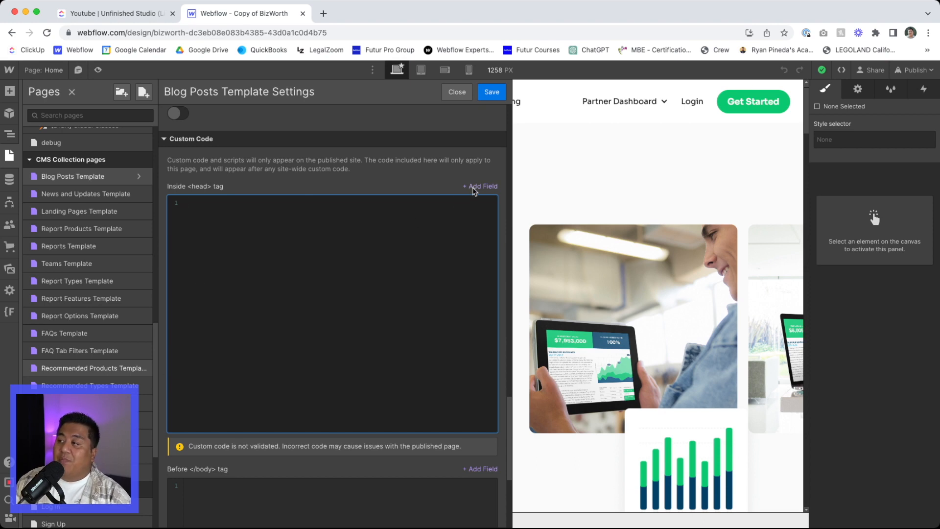
left_click(473, 188)
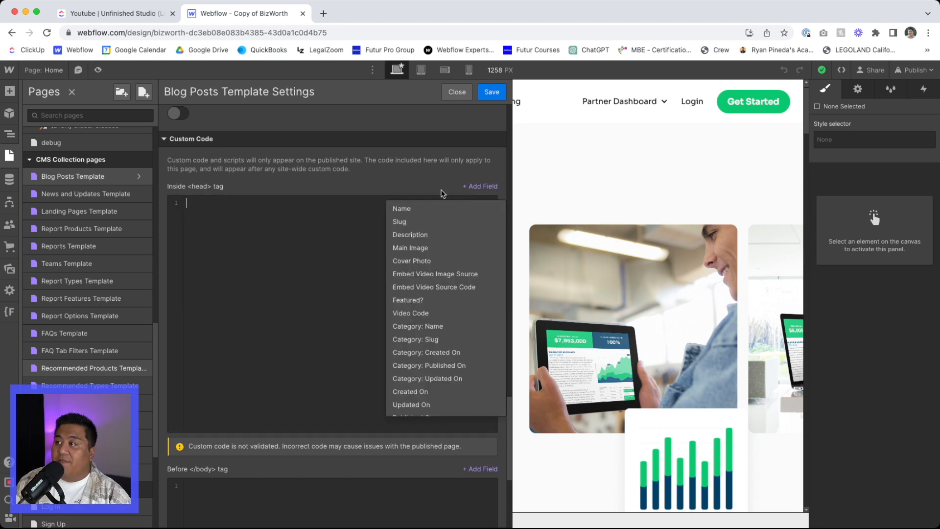
left_click(416, 314)
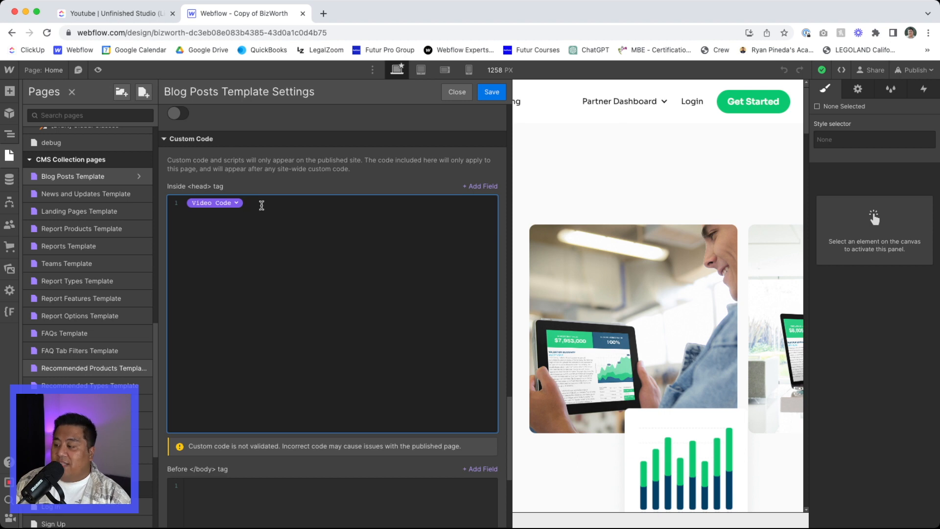
key("BackSpace")
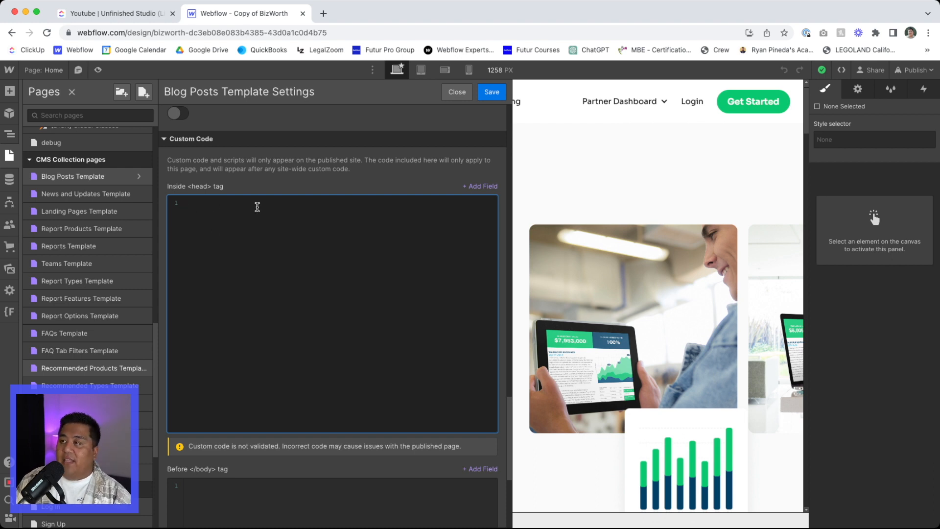
Step: List the Collection fields available for the head custom code, start a tag with "<sc" and erase it
left_click(480, 186)
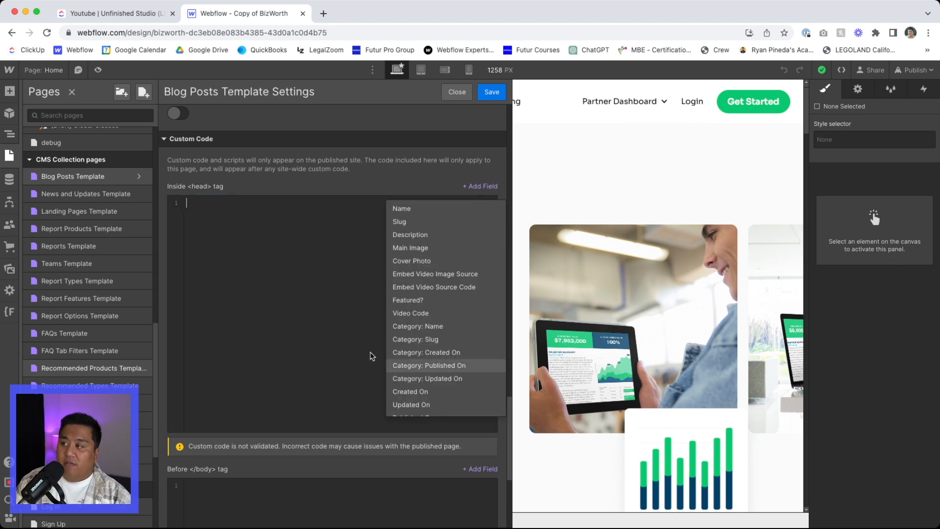
left_click(240, 229)
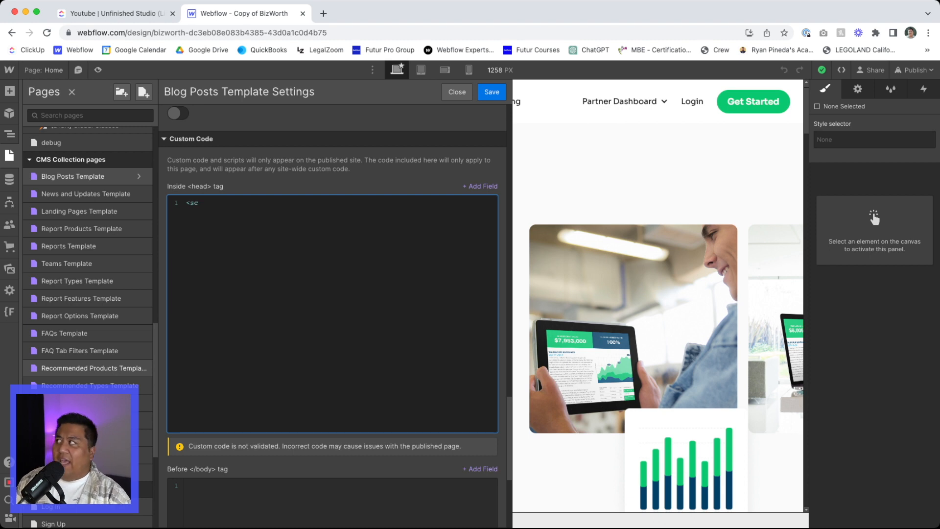
key("BackSpace")
key("BackSpace")
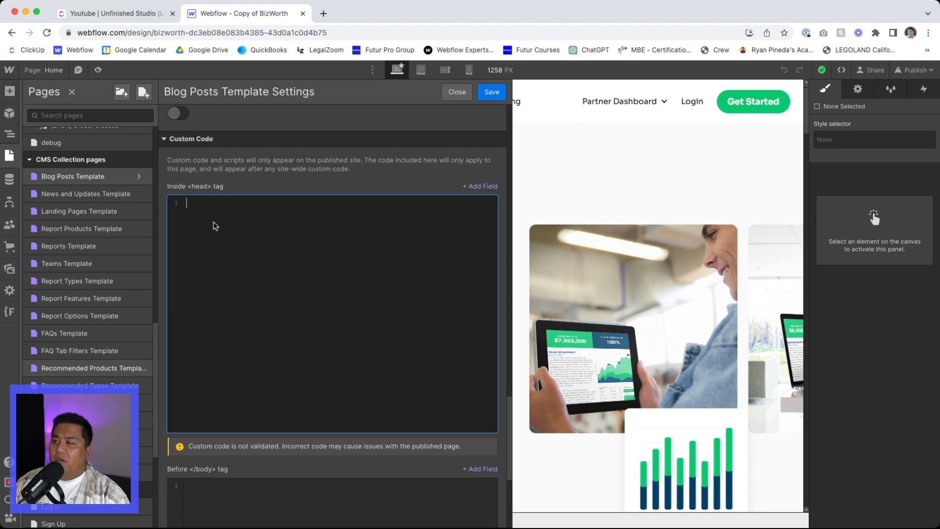
scroll(245, 254, "up", 5)
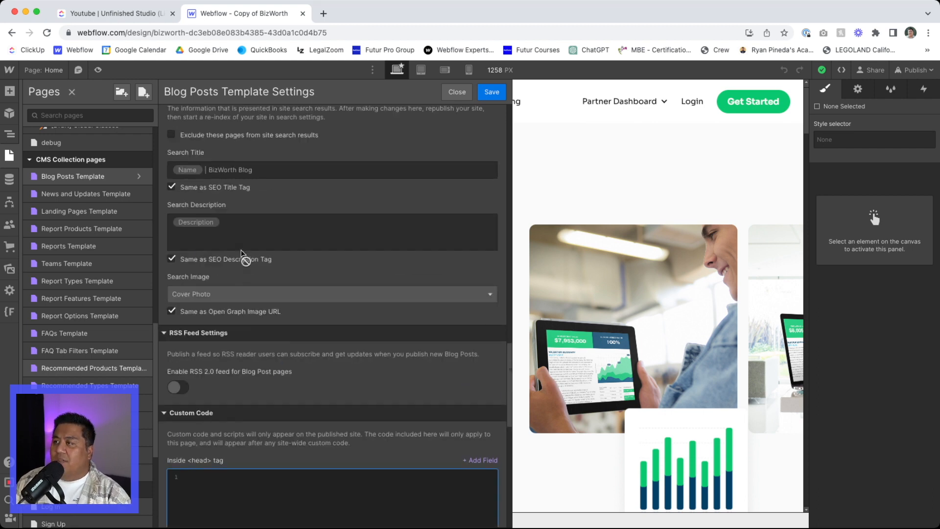
scroll(228, 401, "down", 5)
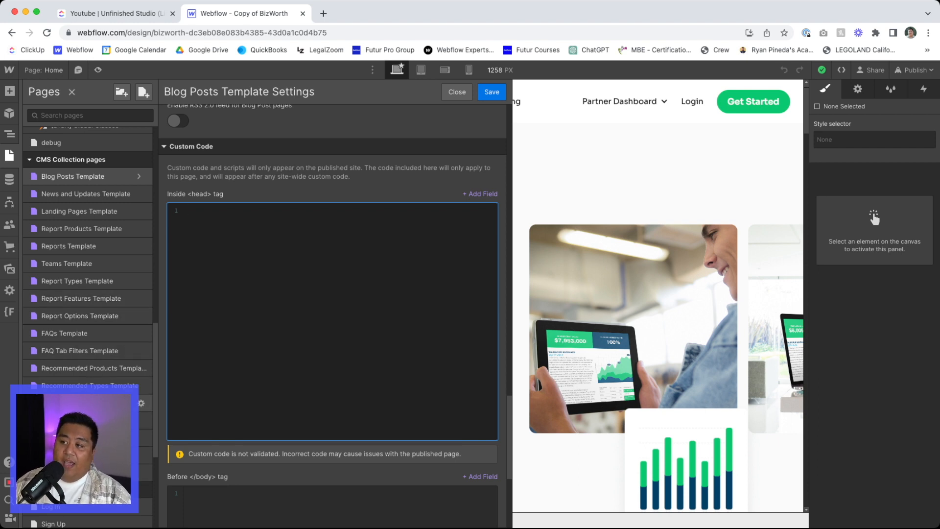
Step: Open the Blog Categories Template's settings and examine the robots noindex meta tag in the head custom code
left_click(88, 402)
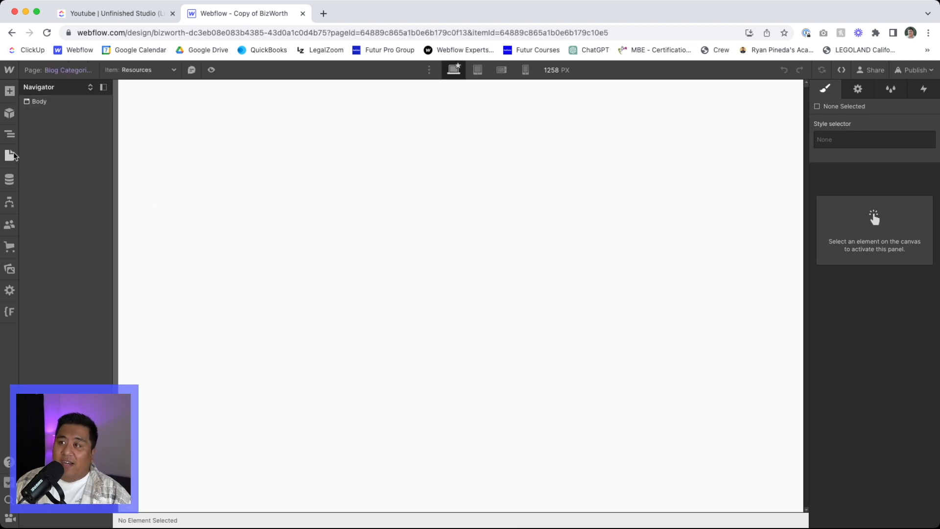
left_click(14, 156)
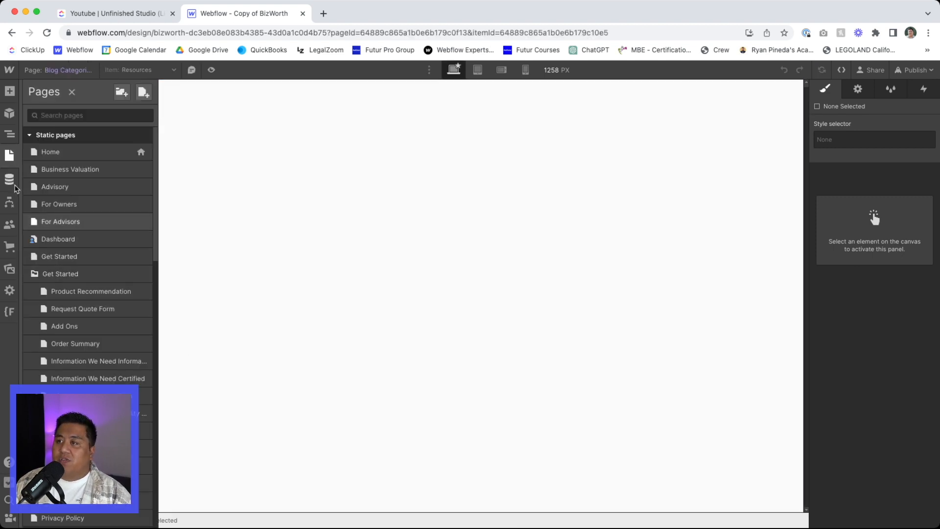
scroll(147, 489, "down", 15)
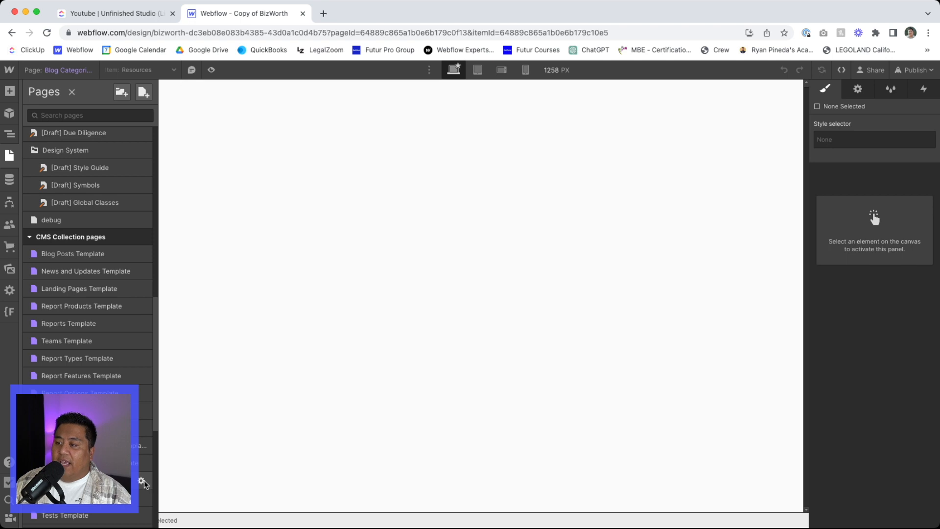
left_click(142, 479)
scroll(208, 415, "down", 15)
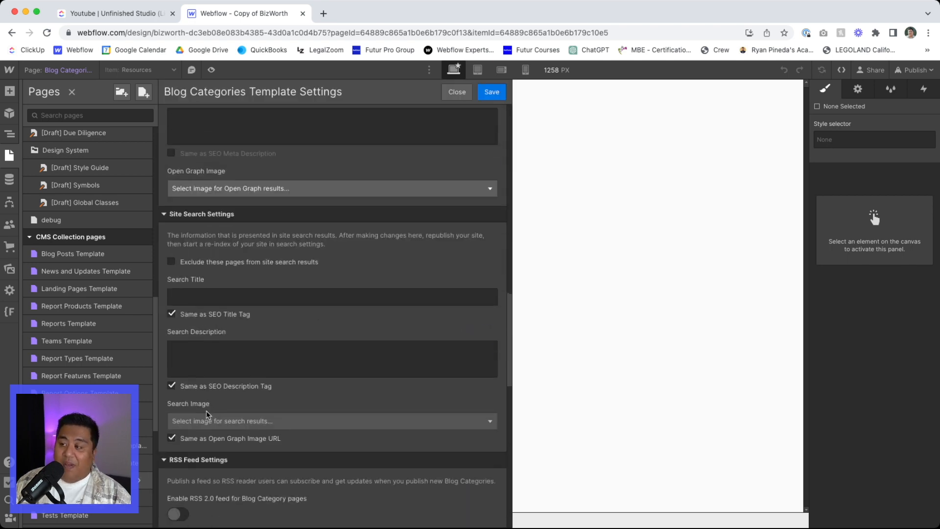
left_click(249, 339)
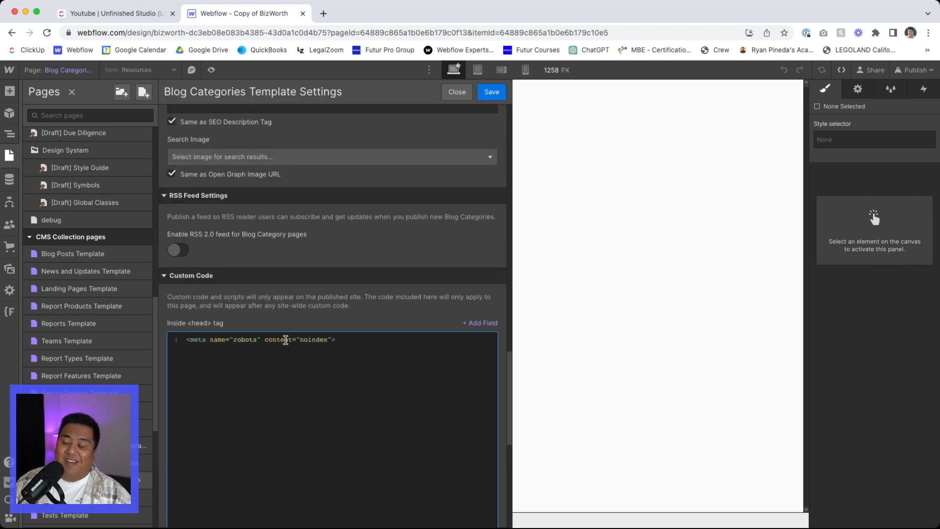
left_click_drag(355, 339, 186, 338)
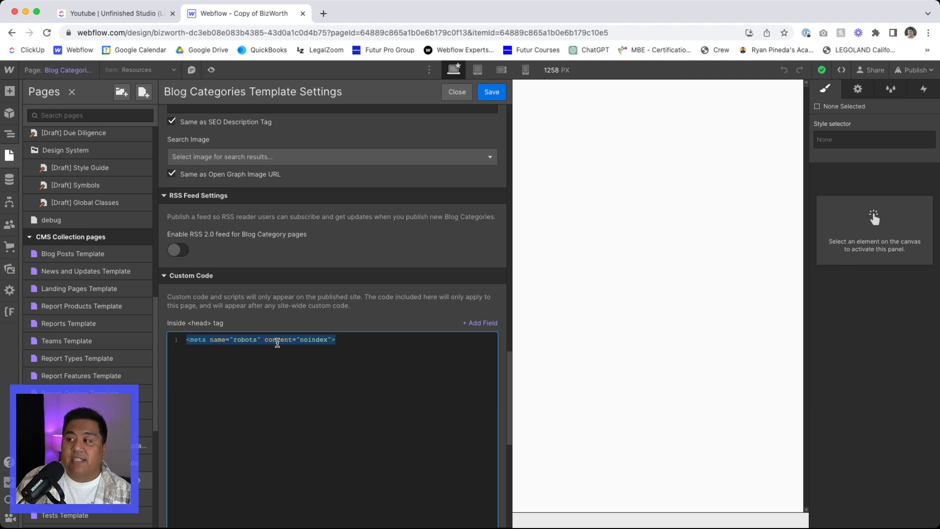
left_click(309, 342)
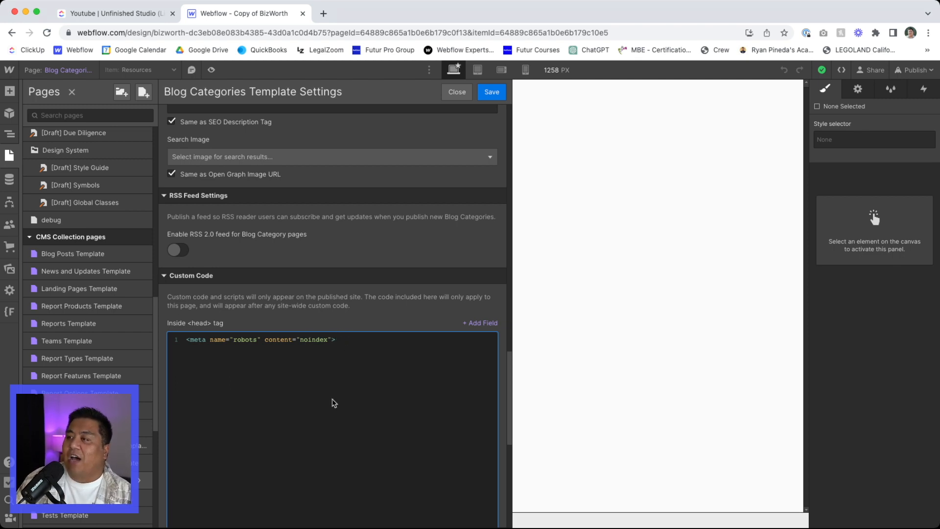
Step: Review the Blog Categories Template's general, access, publishing, SEO, Open Graph and site search settings, and close them
scroll(333, 399, "up", 20)
scroll(338, 423, "up", 4)
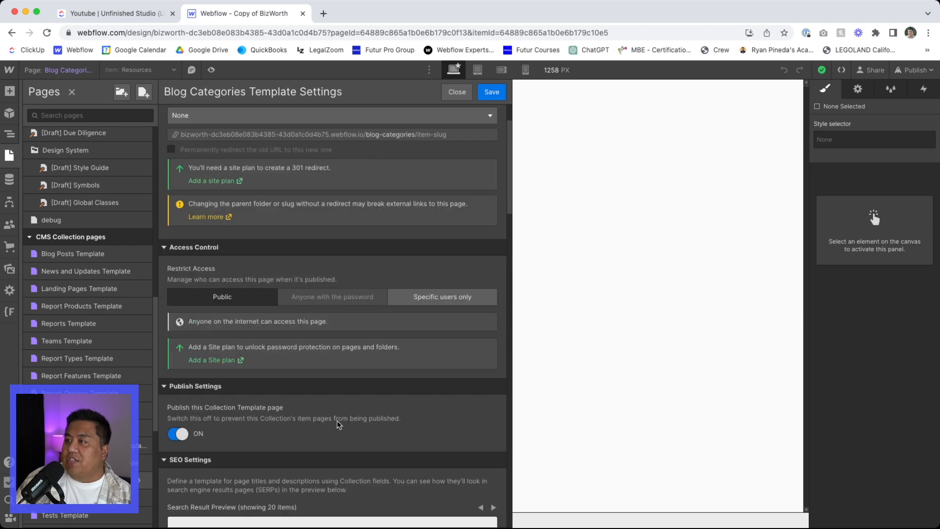
scroll(199, 182, "up", 3)
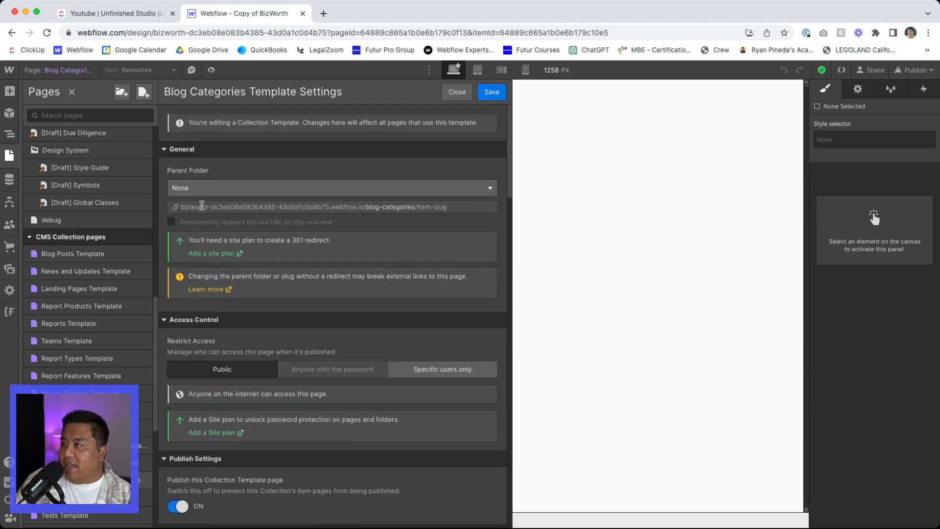
scroll(205, 390, "down", 2)
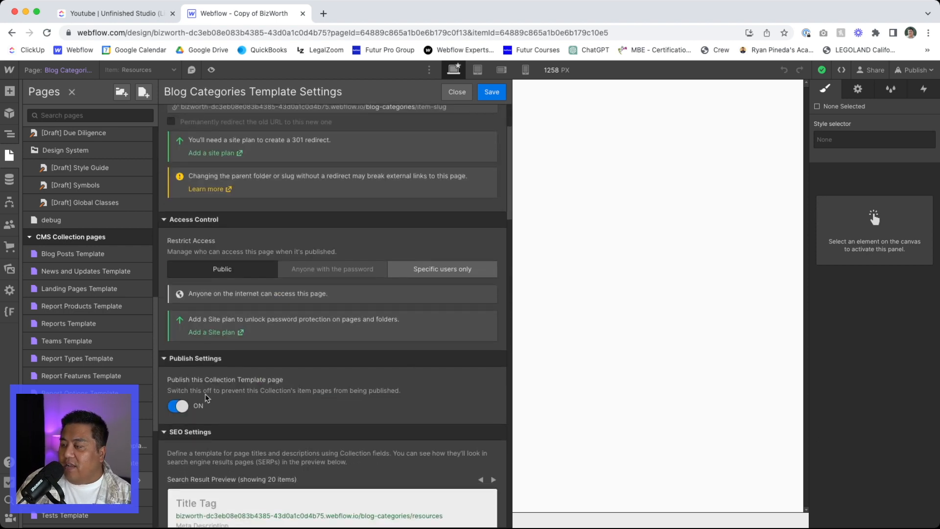
scroll(221, 389, "down", 1)
scroll(221, 392, "down", 10)
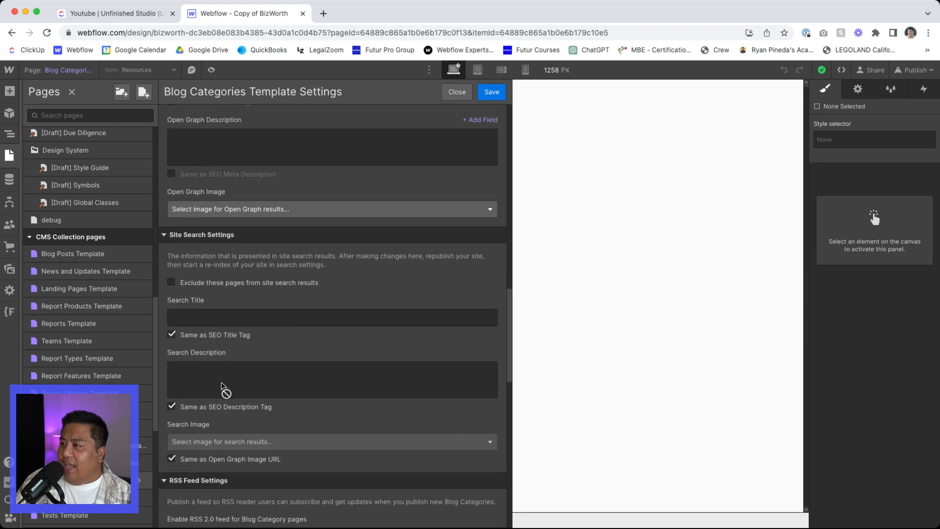
scroll(222, 389, "down", 5)
scroll(227, 367, "down", 5)
scroll(267, 390, "up", 20)
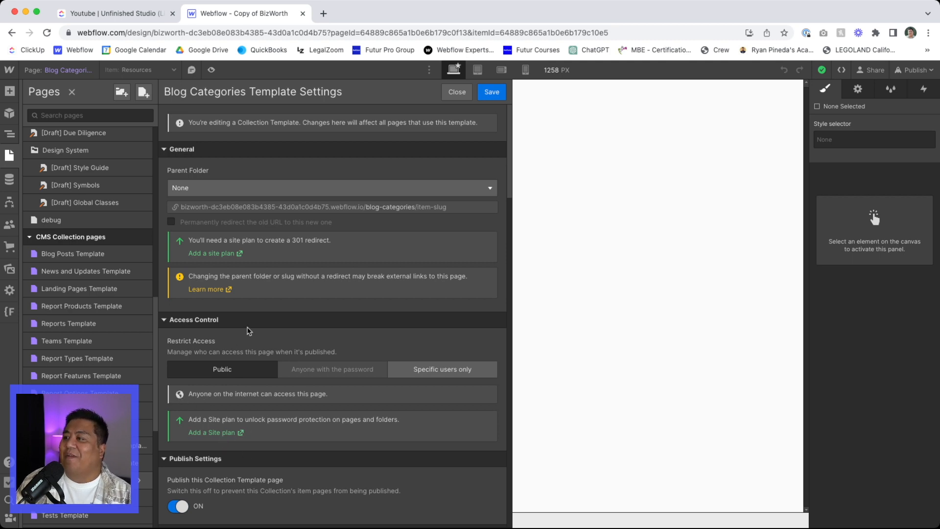
scroll(245, 342, "down", 3)
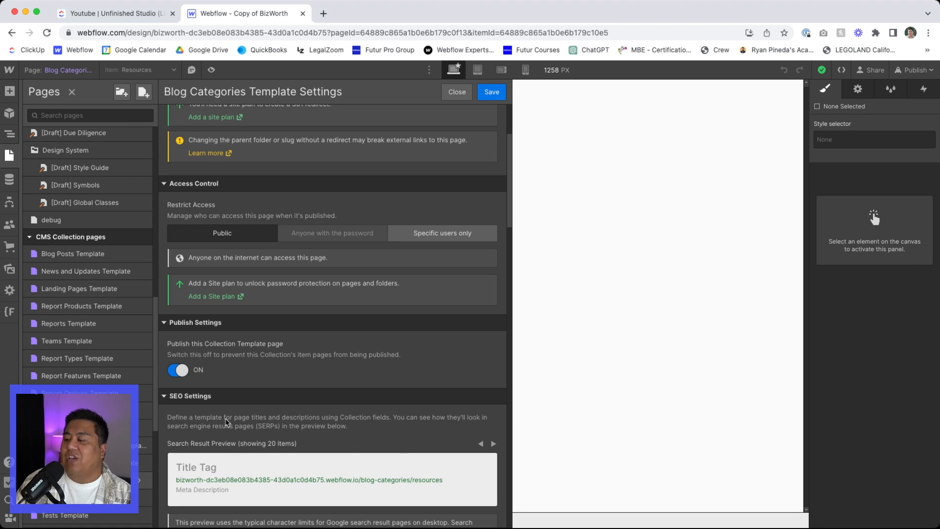
scroll(226, 422, "down", 4)
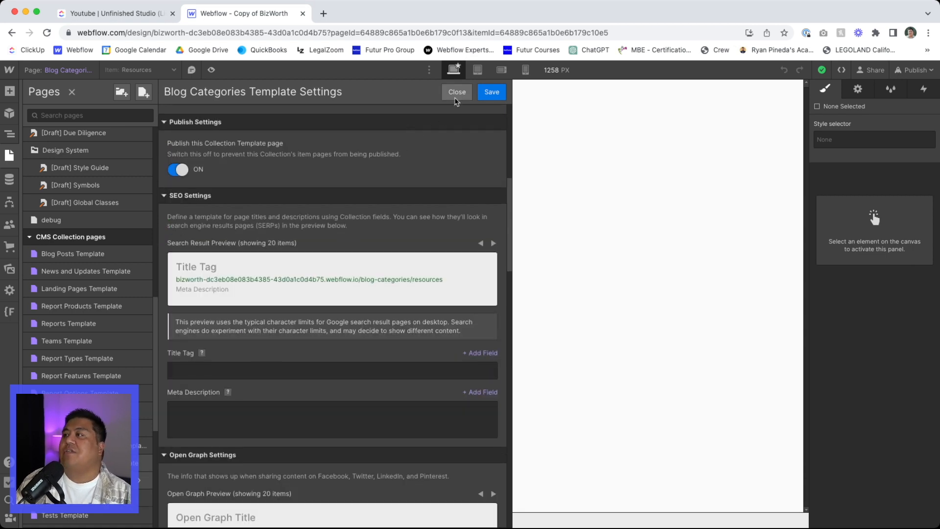
left_click(455, 93)
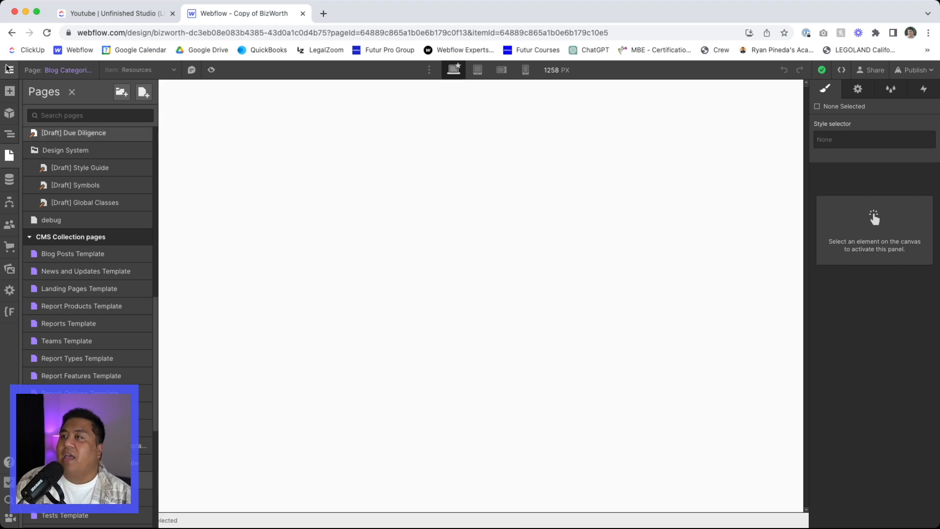
Step: Open the site settings and review the SEO options for indexing, sitemap, Google site verification and the global canonical URL
left_click(9, 71)
left_click(17, 109)
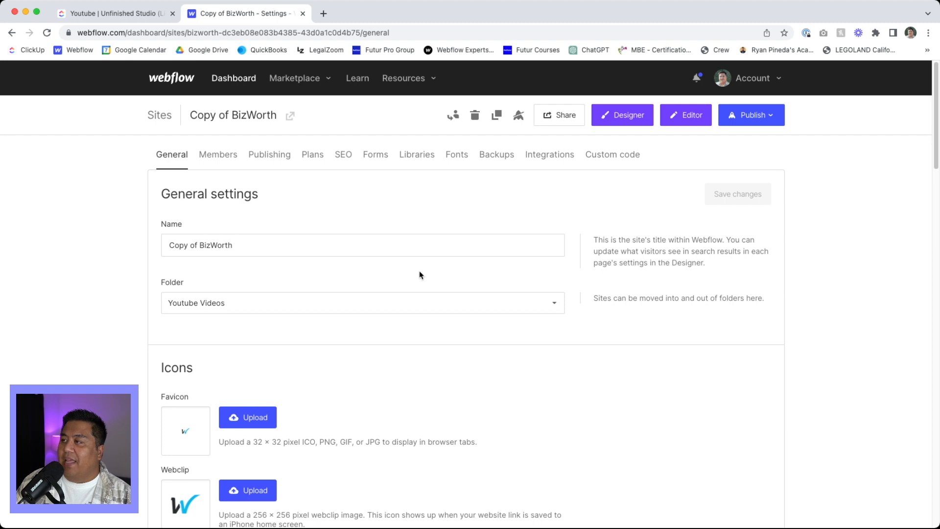
left_click(342, 156)
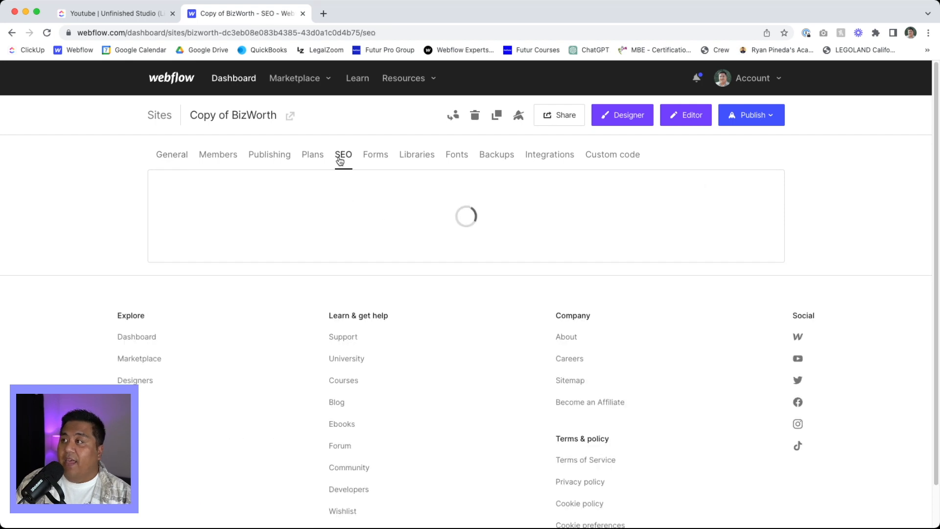
scroll(120, 319, "down", 5)
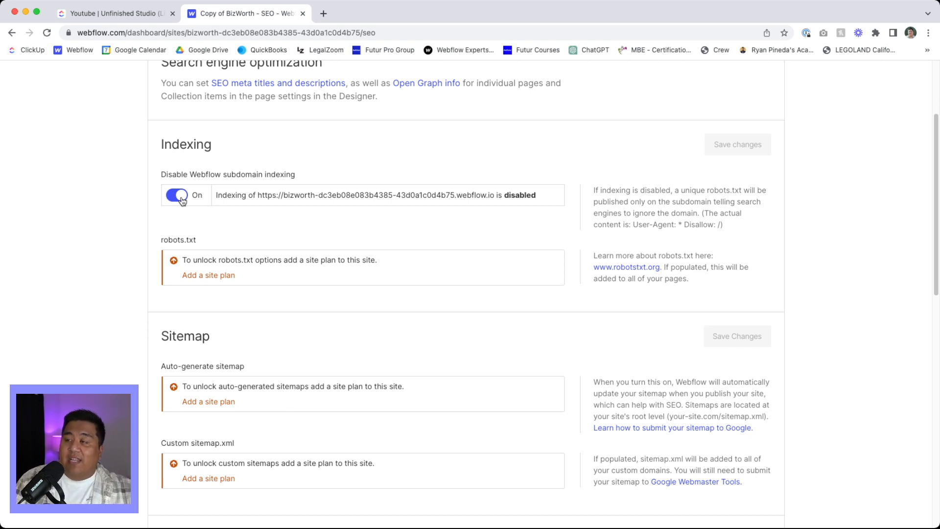
scroll(195, 352, "down", 3)
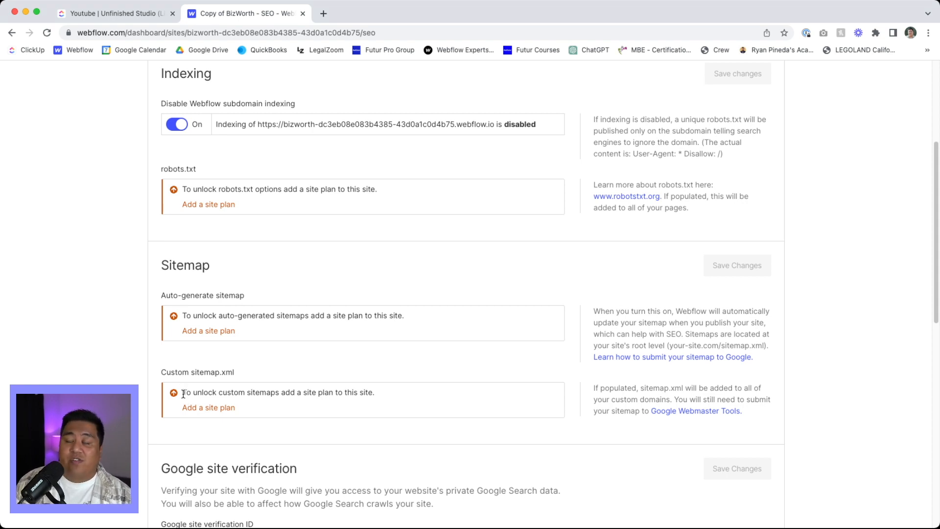
scroll(183, 393, "down", 7)
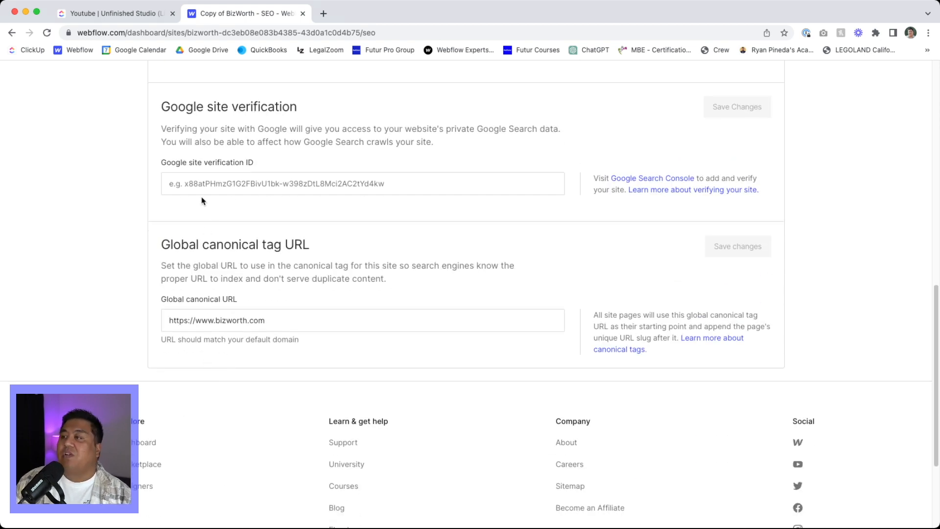
left_click_drag(284, 321, 167, 322)
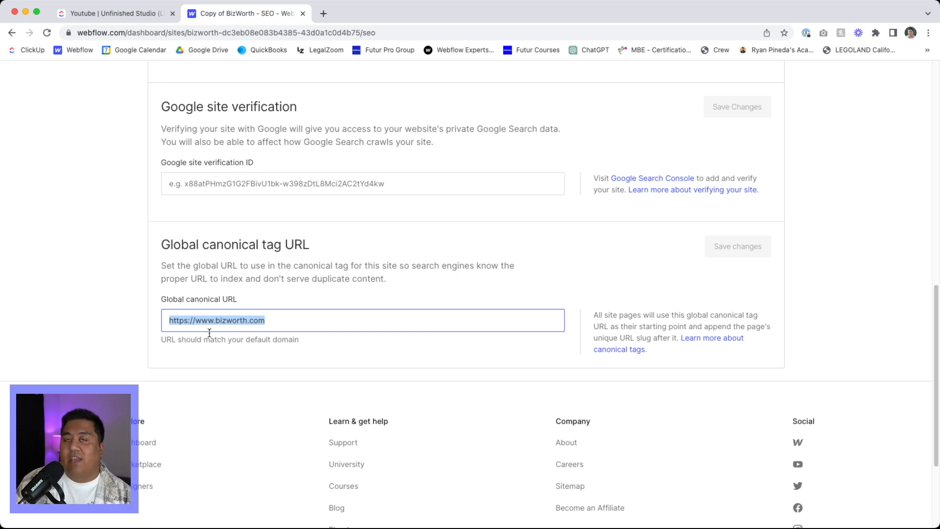
scroll(262, 308, "up", 10)
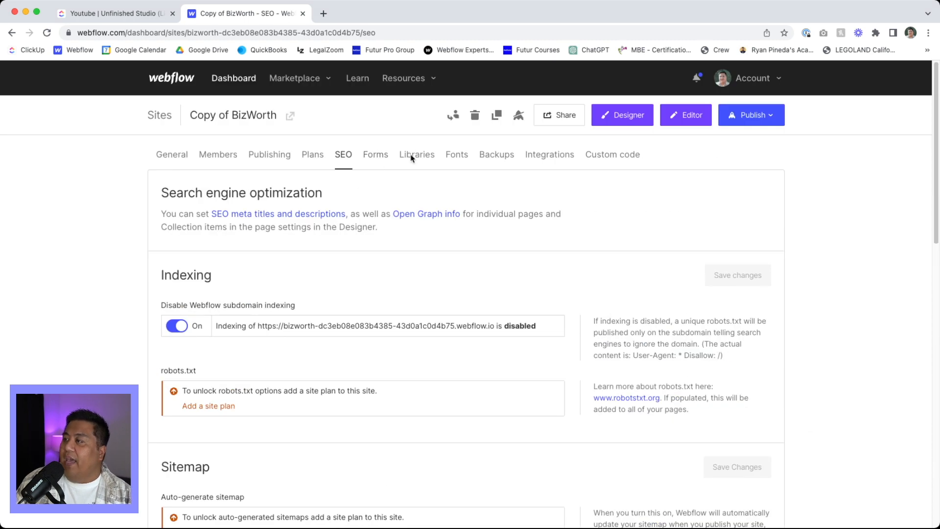
Step: Review the site's integration settings for Google Analytics, Google Optimize, Google Maps, Facebook Pixel and API access
left_click(543, 160)
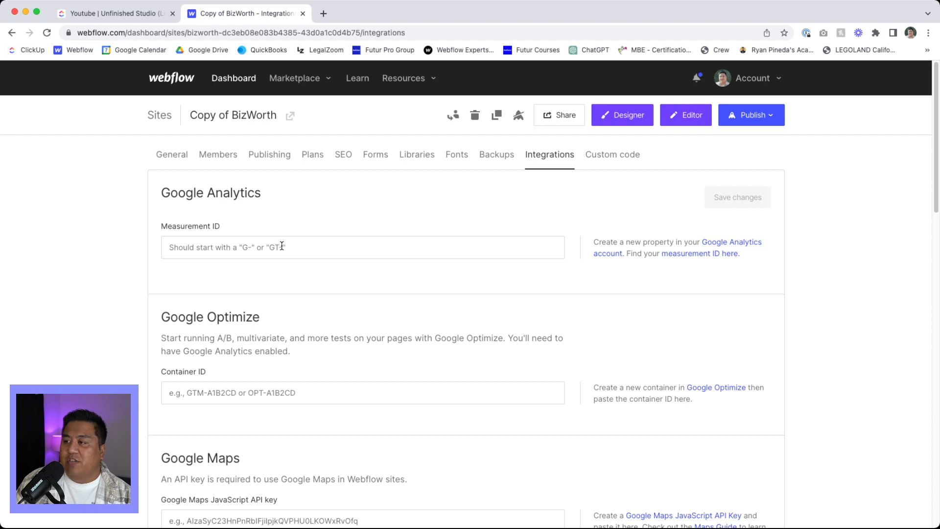
left_click(189, 394)
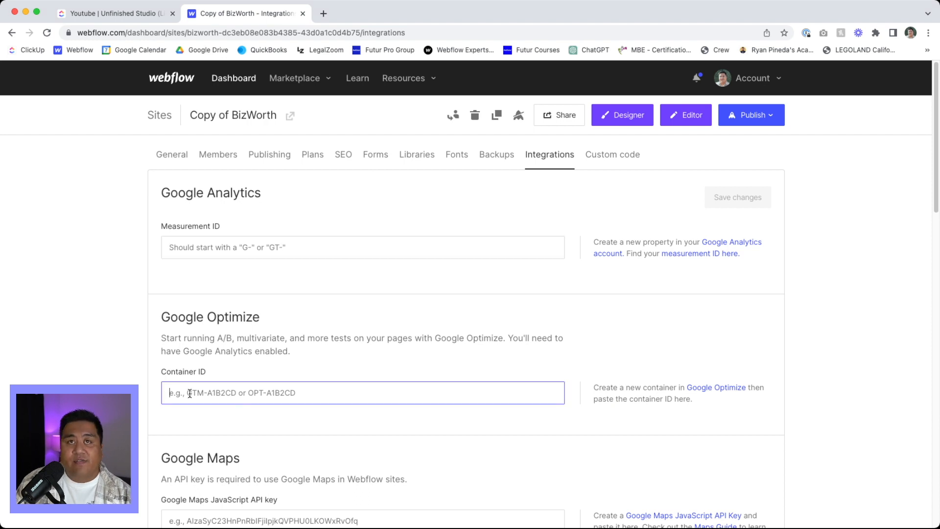
scroll(191, 392, "down", 8)
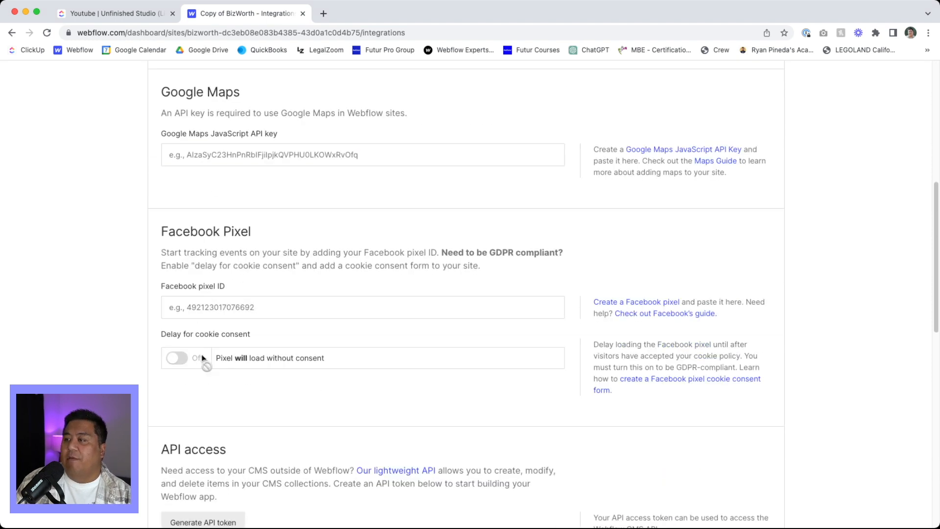
scroll(221, 357, "down", 8)
scroll(235, 430, "up", 16)
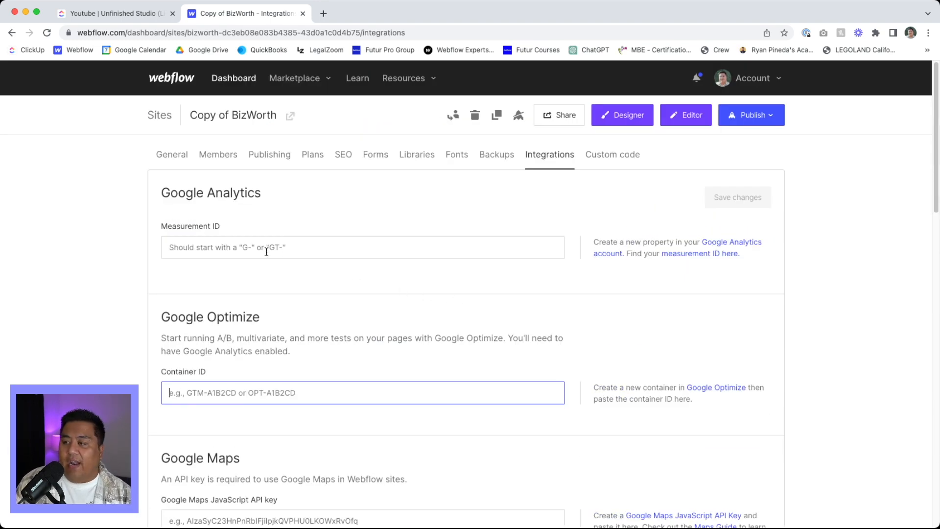
scroll(348, 381, "down", 3)
scroll(354, 384, "up", 3)
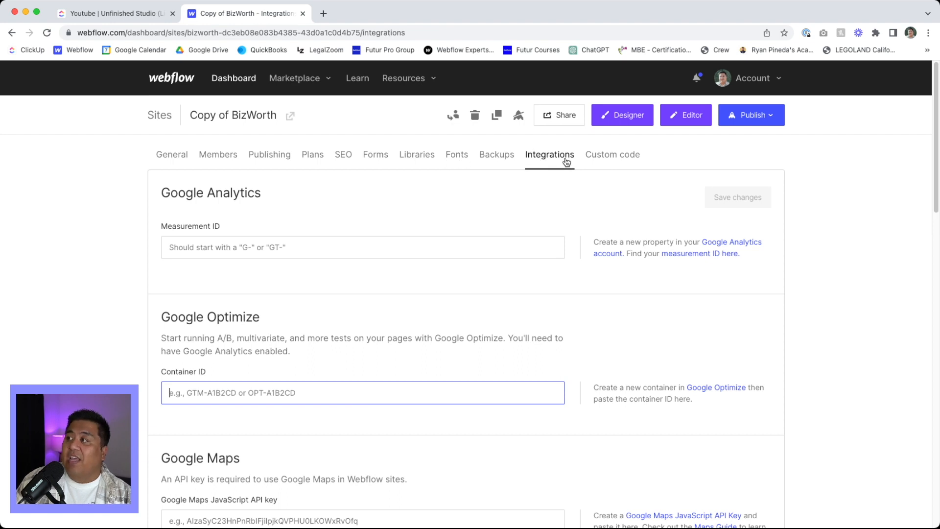
Step: Examine the site-wide custom code, reading the head code to its end and the start of the footer code
left_click(596, 155)
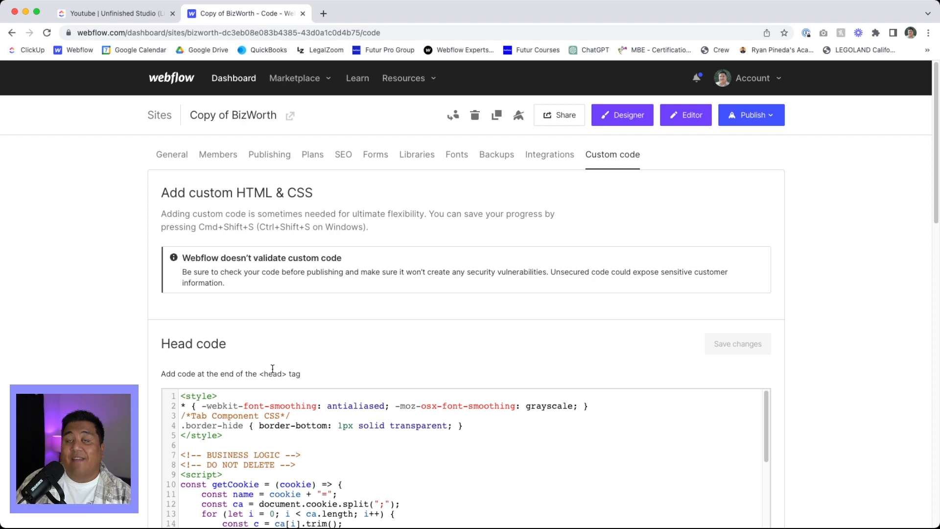
scroll(276, 409, "down", 10)
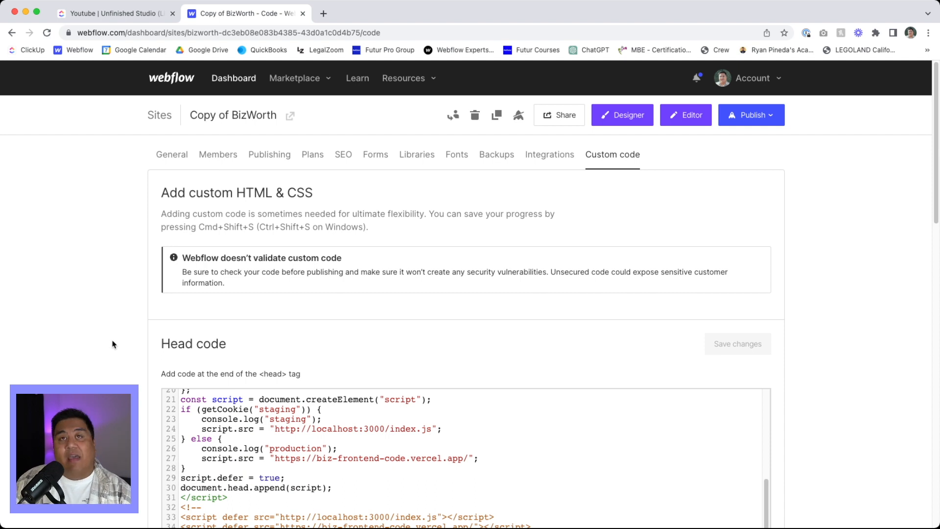
scroll(176, 373, "down", 4)
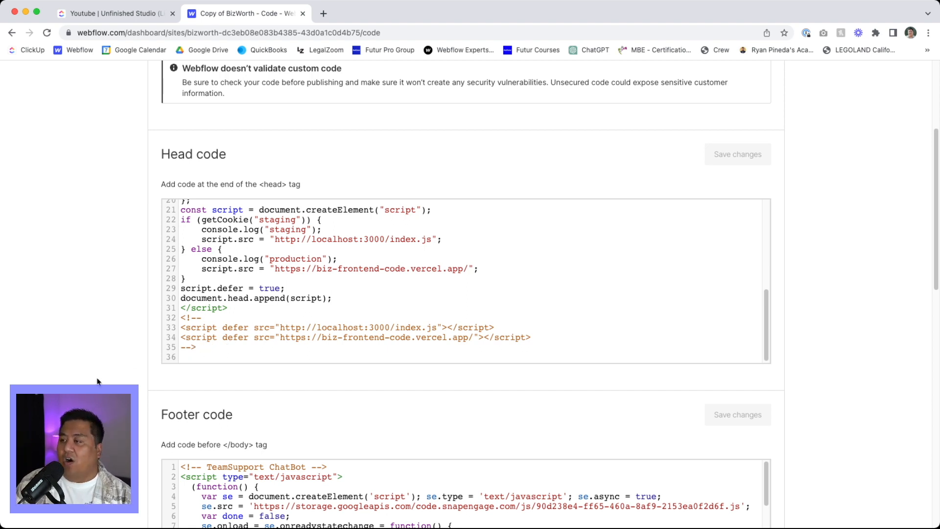
scroll(96, 381, "up", 5)
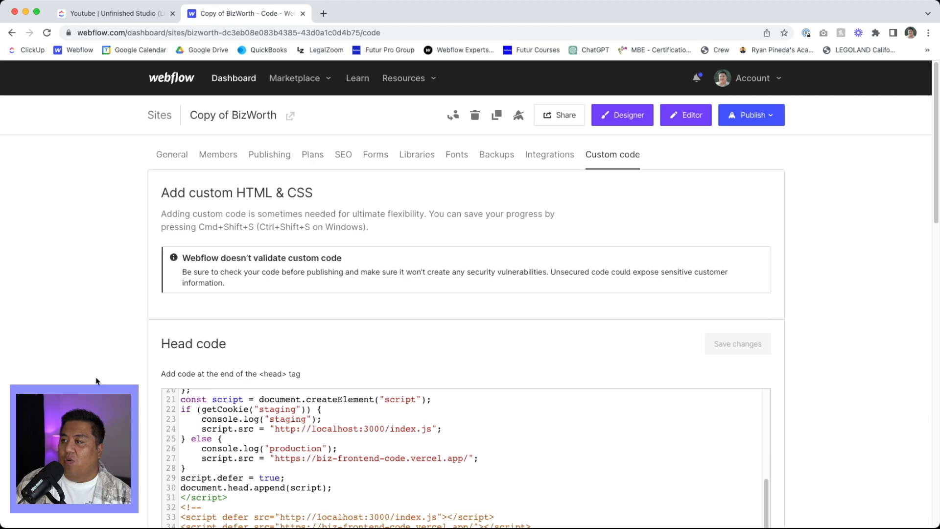
Step: Review the site's publishing settings, including 301 redirects and the advanced publishing options
left_click(269, 154)
scroll(144, 309, "down", 10)
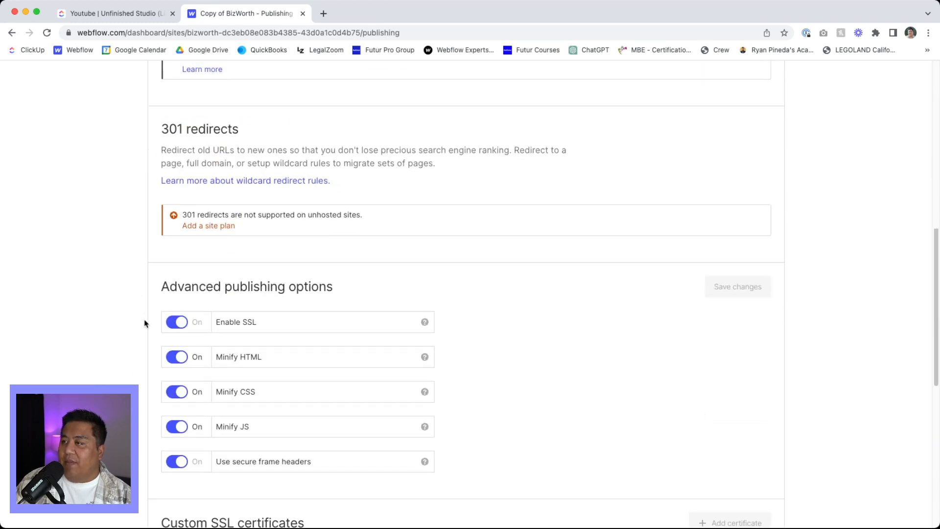